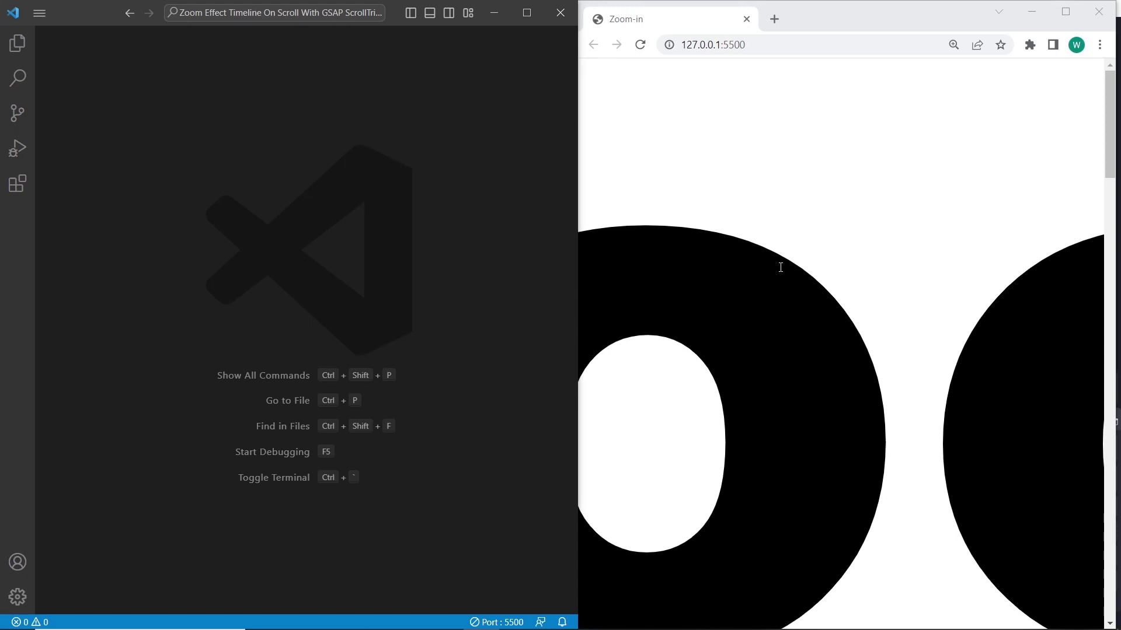
{"action": "scroll", "coordinate": [779, 267], "scroll_direction": "down", "scroll_amount": 8}
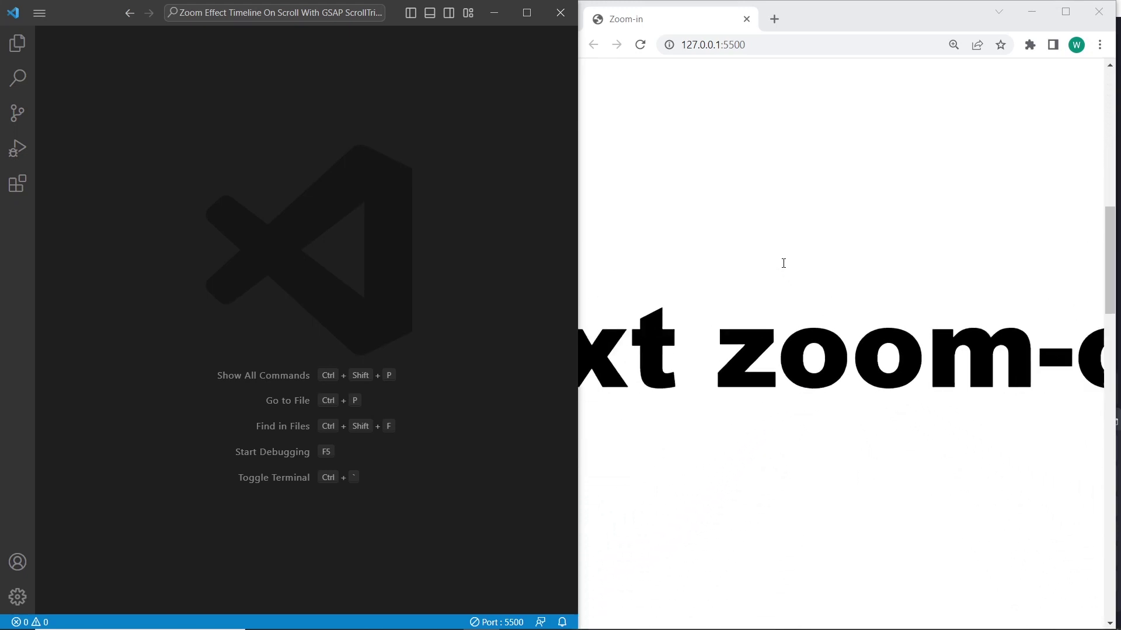
{"action": "scroll", "coordinate": [784, 264], "scroll_direction": "down", "scroll_amount": 3}
{"action": "scroll", "coordinate": [783, 263], "scroll_direction": "down", "scroll_amount": 2}
{"action": "scroll", "coordinate": [784, 263], "scroll_direction": "down", "scroll_amount": 2}
{"action": "scroll", "coordinate": [784, 262], "scroll_direction": "down", "scroll_amount": 2}
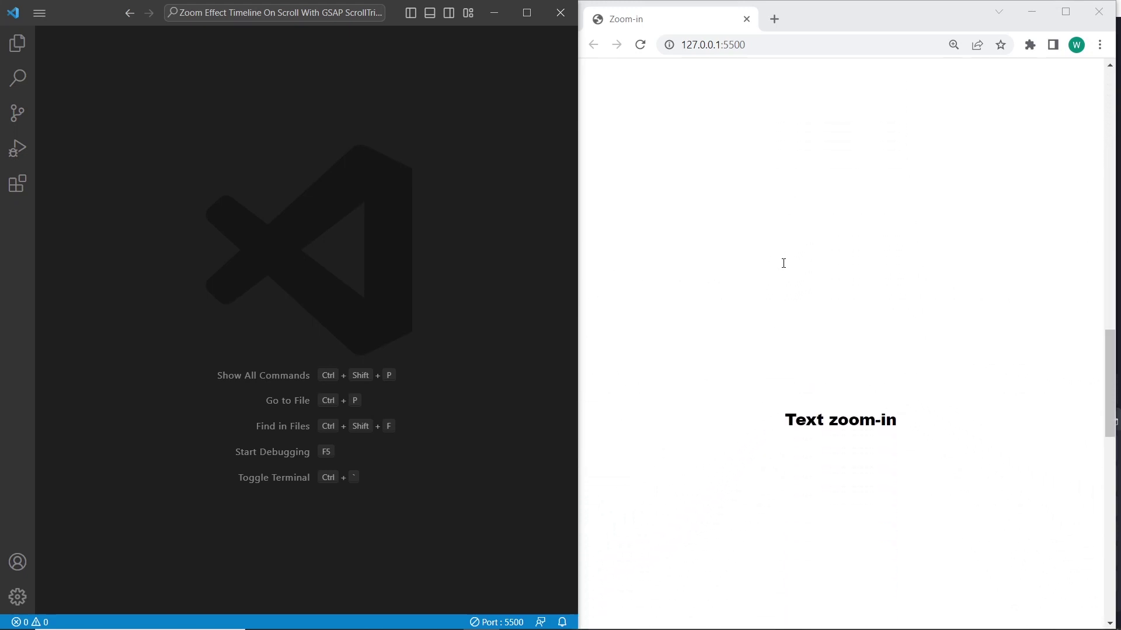
{"action": "scroll", "coordinate": [784, 262], "scroll_direction": "down", "scroll_amount": 2}
{"action": "scroll", "coordinate": [784, 263], "scroll_direction": "down", "scroll_amount": 2}
{"action": "scroll", "coordinate": [785, 267], "scroll_direction": "down", "scroll_amount": 2}
{"action": "scroll", "coordinate": [793, 281], "scroll_direction": "down", "scroll_amount": 2}
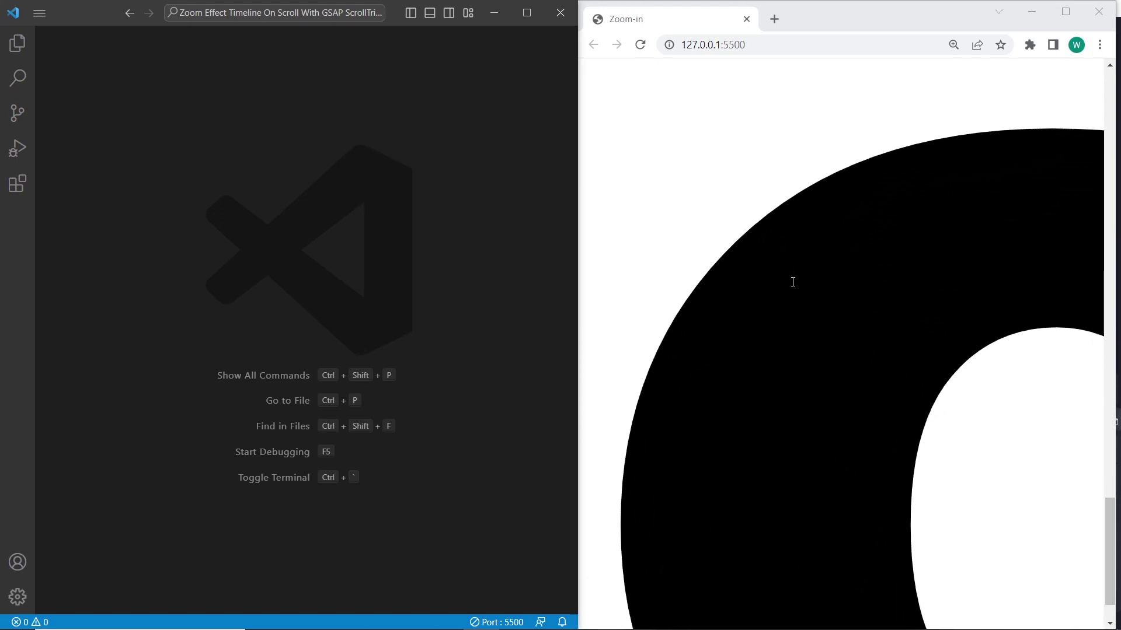
{"action": "scroll", "coordinate": [793, 281], "scroll_direction": "up", "scroll_amount": 2}
{"action": "scroll", "coordinate": [792, 281], "scroll_direction": "up", "scroll_amount": 2}
{"action": "scroll", "coordinate": [792, 282], "scroll_direction": "up", "scroll_amount": 2}
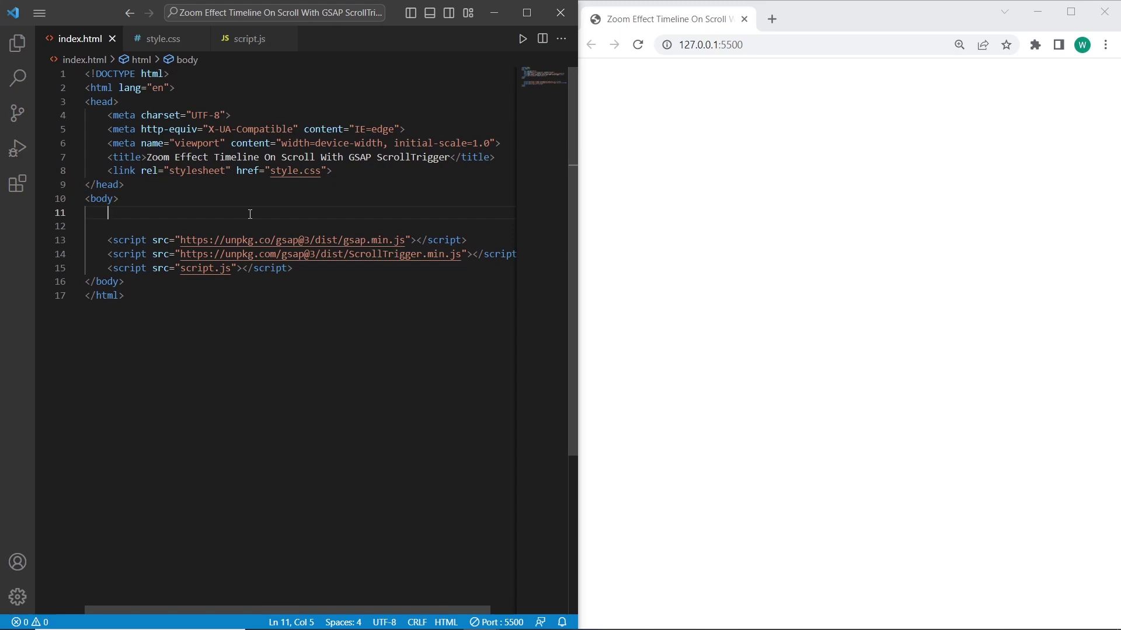
{"action": "type", "text": "section"}
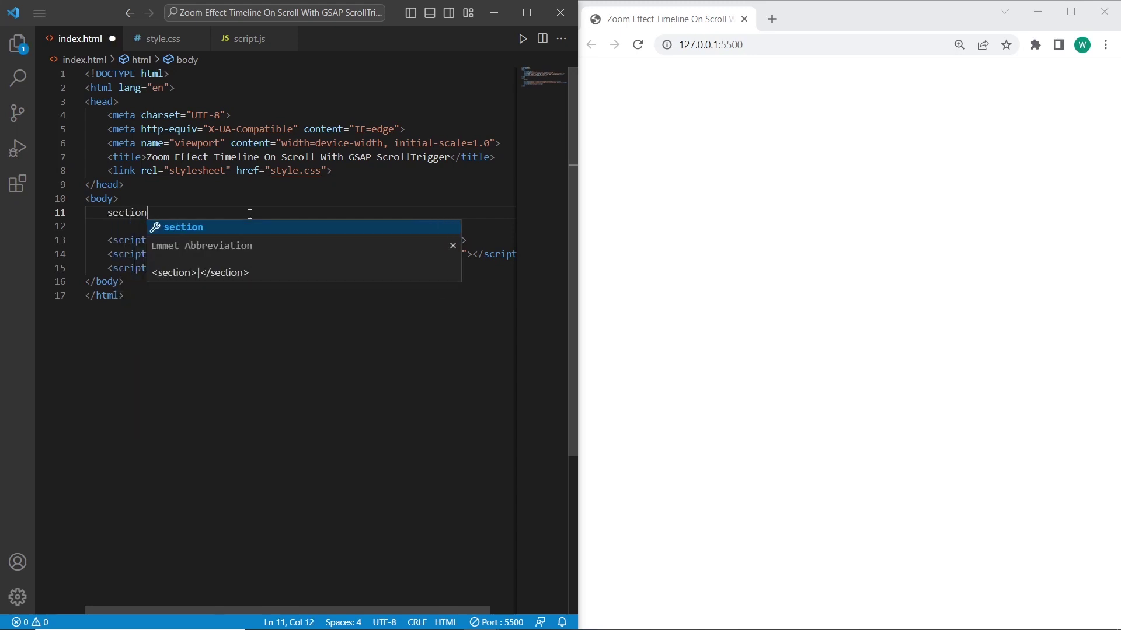
{"action": "type", "text": "#zo"}
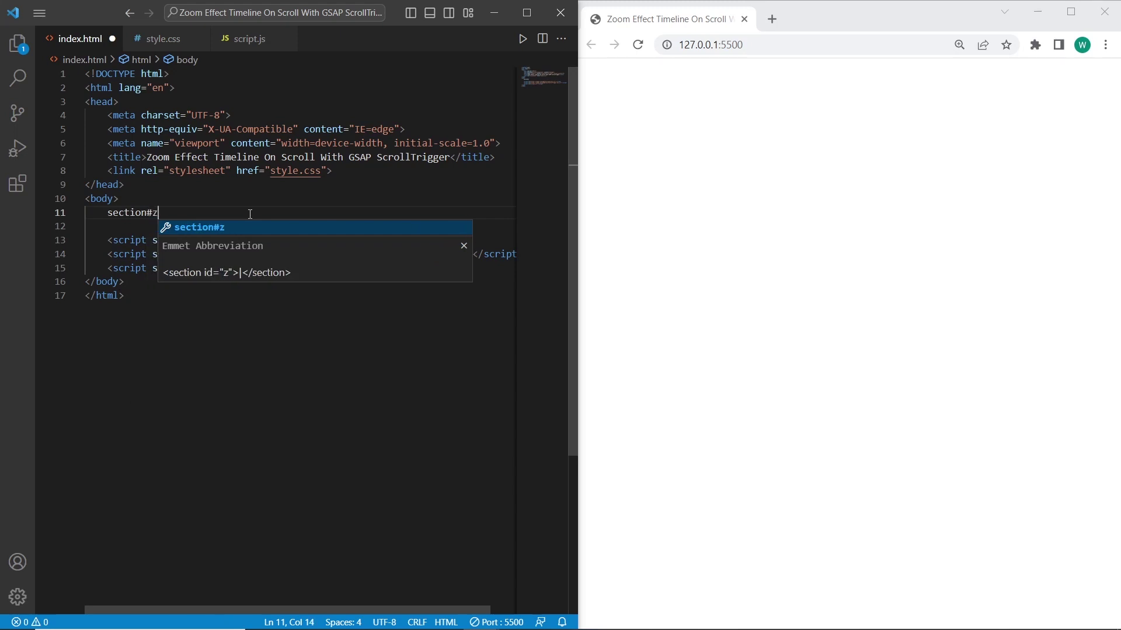
{"action": "type", "text": "om-out"}
- Create section#zoom-out containing an h2 'zoom-out' with Emmet and save index.html
{"action": "key", "text": "Tab"}
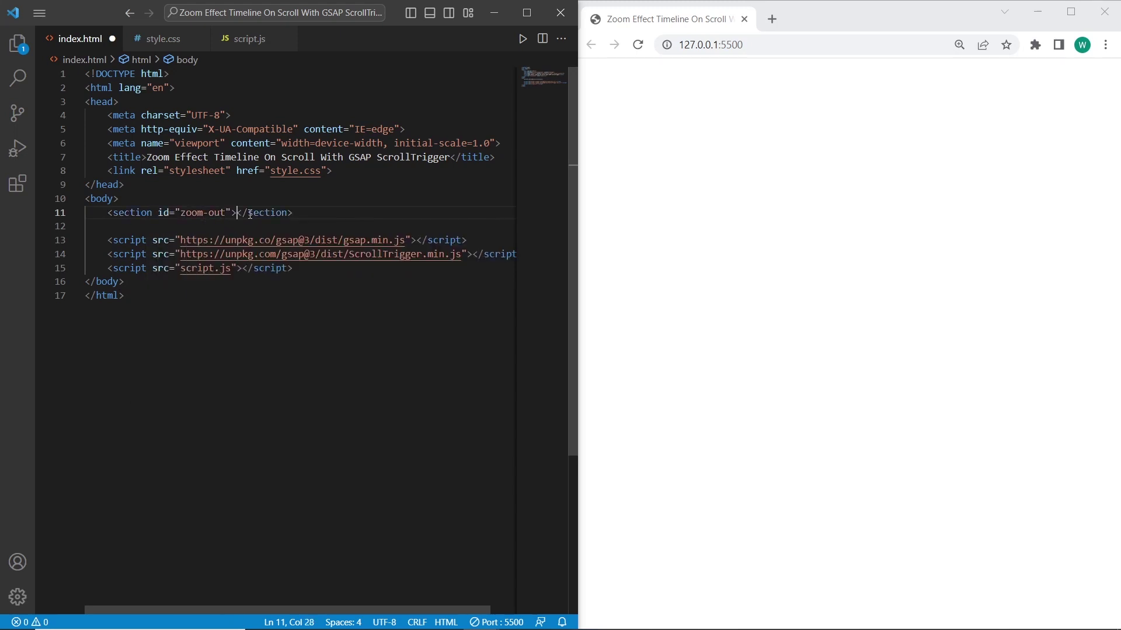
{"action": "key", "text": "Return"}
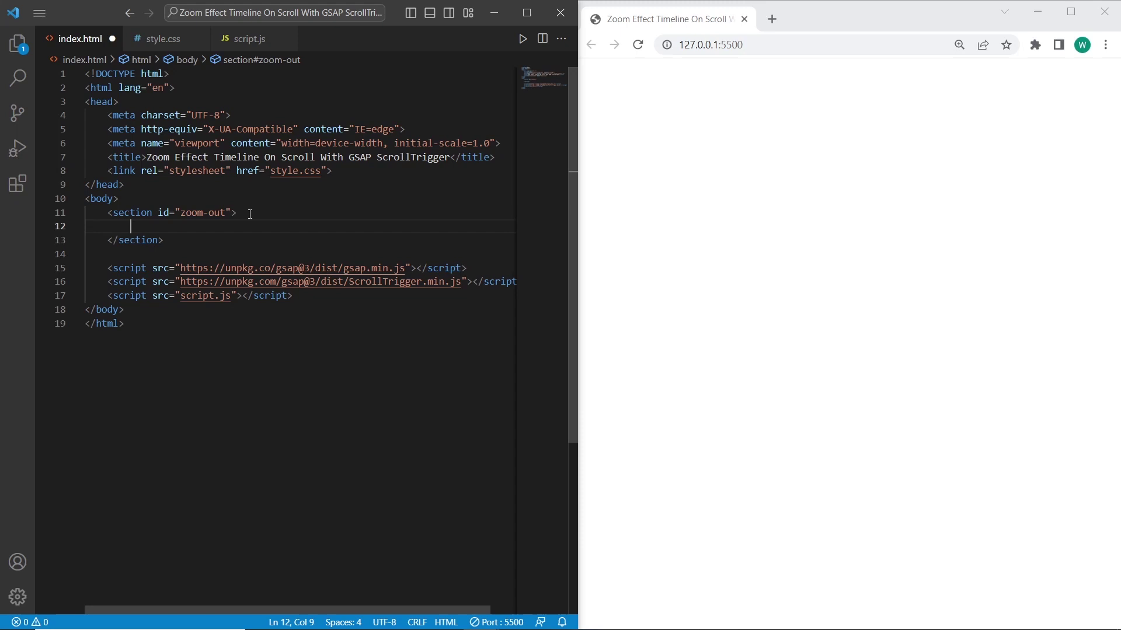
{"action": "type", "text": "h2"}
{"action": "key", "text": "Tab"}
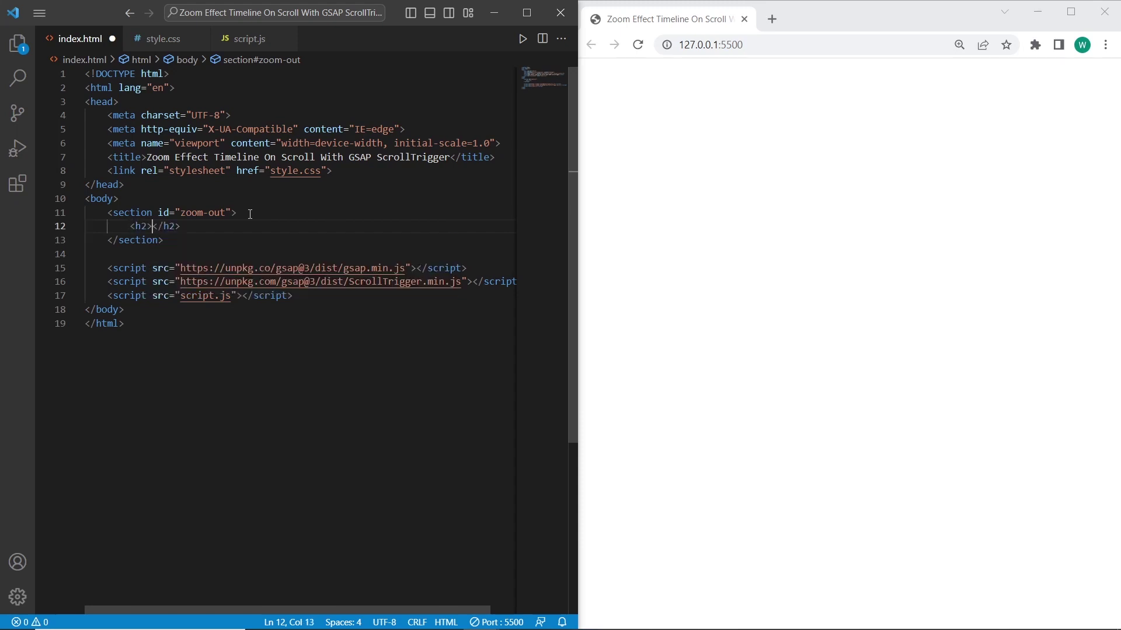
{"action": "type", "text": "T"}
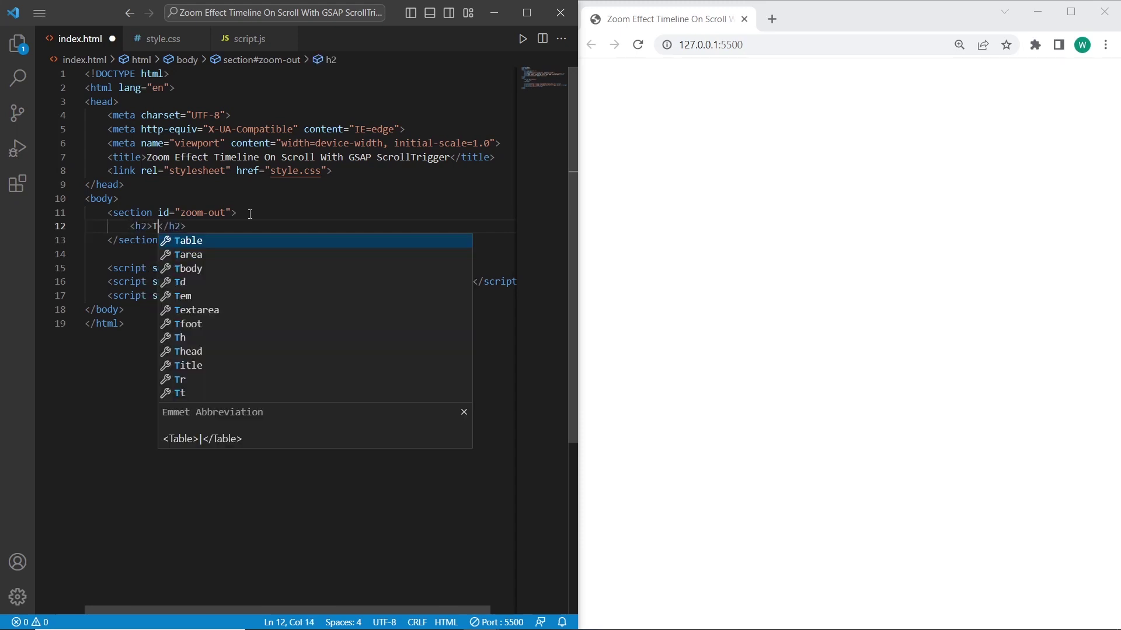
{"action": "type", "text": "ext zoom"}
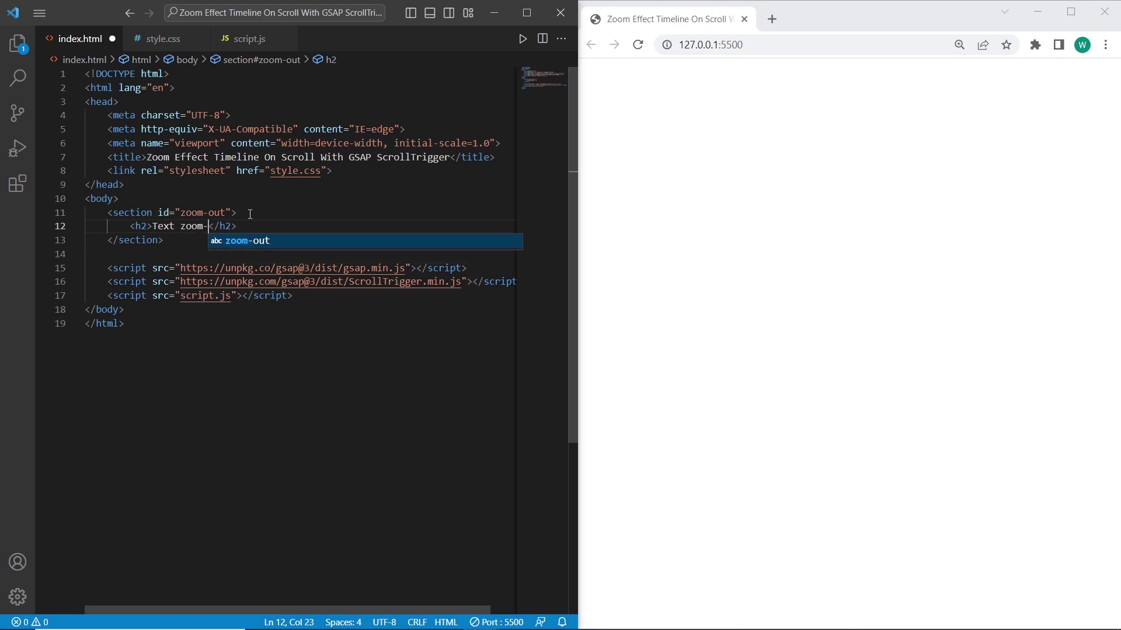
{"action": "type", "text": "-out"}
{"action": "key", "text": "ctrl+s"}
- Paste a second copy of the section, renaming its id and heading to zoom-in, and save
{"action": "left_click", "coordinate": [187, 240]}
{"action": "key", "text": "Return"}
{"action": "key", "text": "Return"}
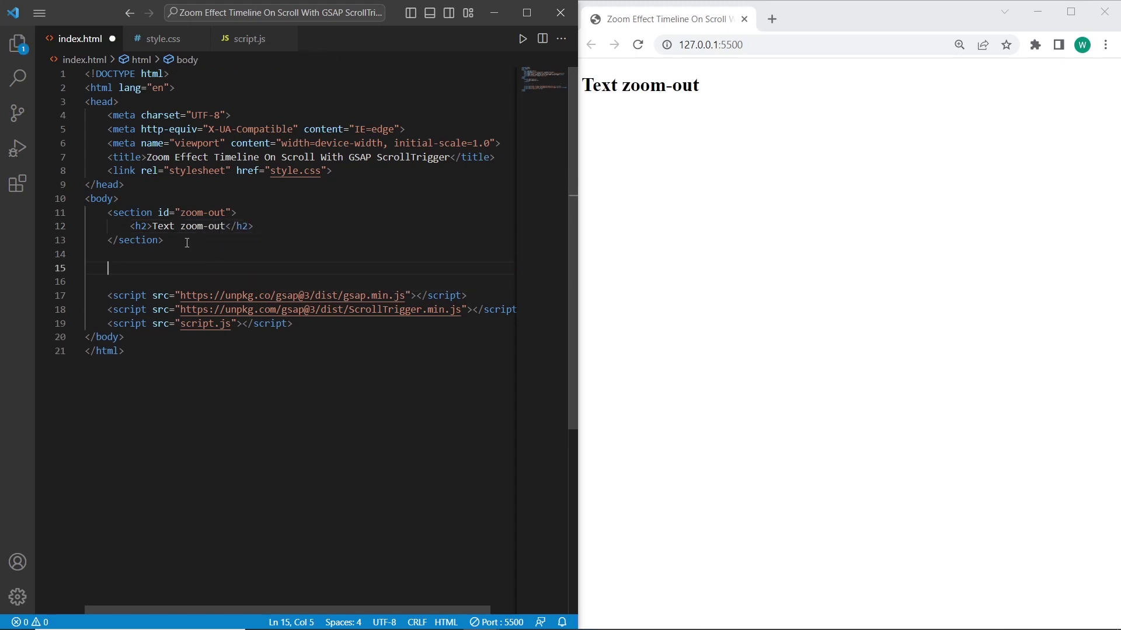
{"action": "type", "text": "<section id=\"zoom-out\">         <h2>Text zoom-out</h2>     </section>"}
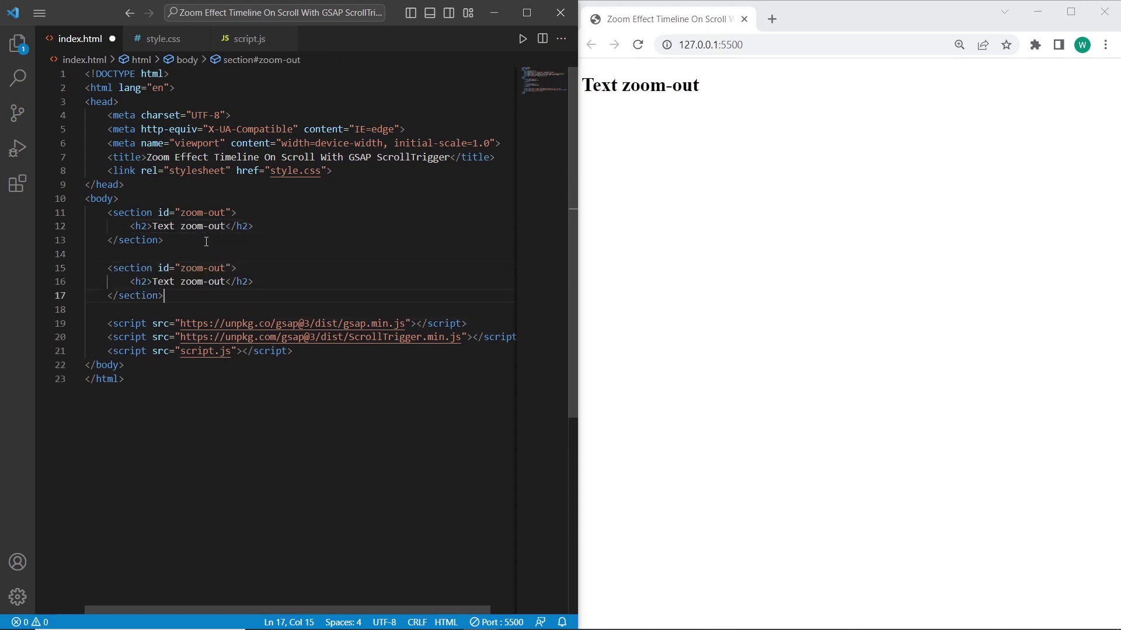
{"action": "double_click", "coordinate": [219, 268]}
{"action": "type", "text": "in"}
{"action": "double_click", "coordinate": [219, 281]}
{"action": "type", "text": "in"}
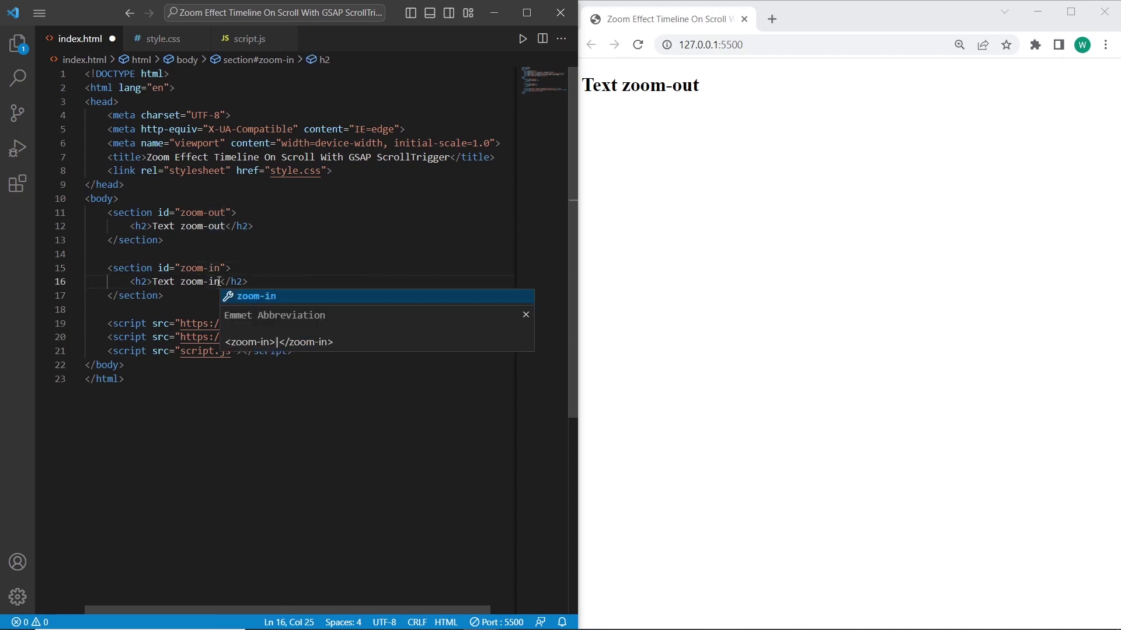
{"action": "key", "text": "ctrl+s"}
{"action": "left_click", "coordinate": [163, 38]}
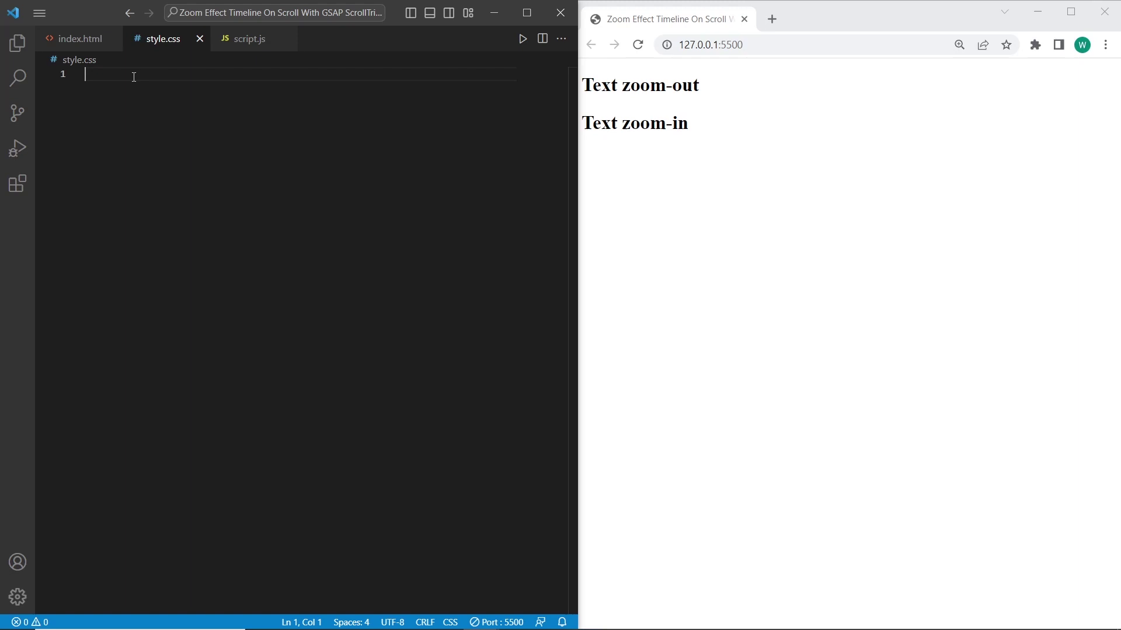
- Write a body rule with margin 0, padding 0 and sans-serif font, and save
{"action": "key", "text": "Return"}
{"action": "key", "text": "BackSpace"}
{"action": "type", "text": "bo"}
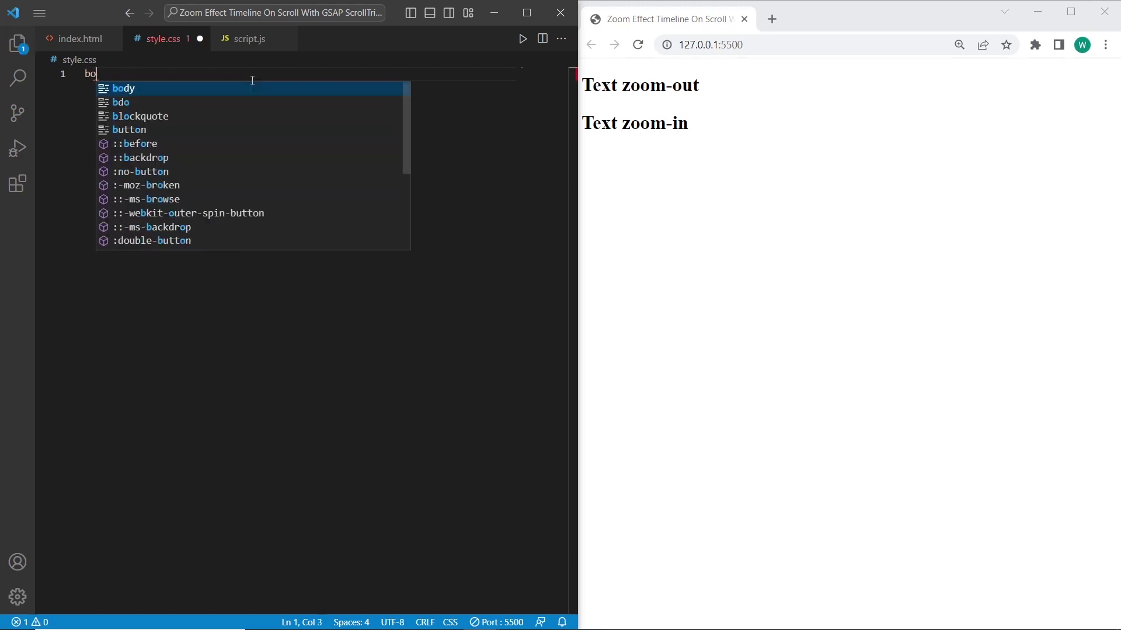
{"action": "type", "text": "dy {"}
{"action": "key", "text": "Return"}
{"action": "type", "text": "ma"}
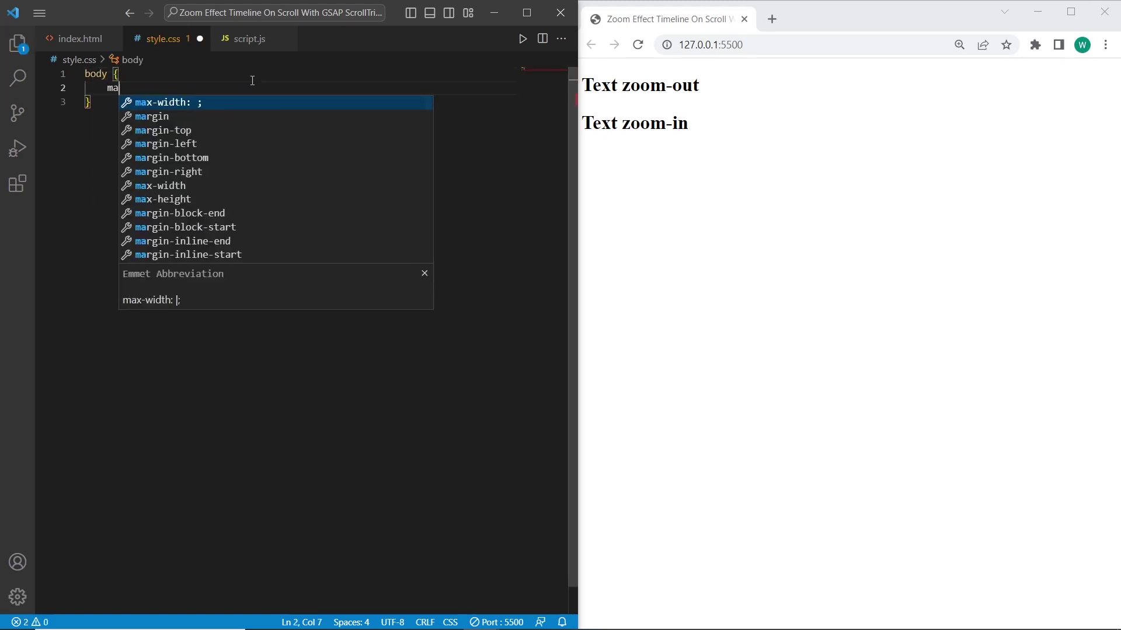
{"action": "type", "text": "rgin"}
{"action": "key", "text": "Return"}
{"action": "type", "text": "0;"}
{"action": "key", "text": "Right"}
{"action": "key", "text": "Return"}
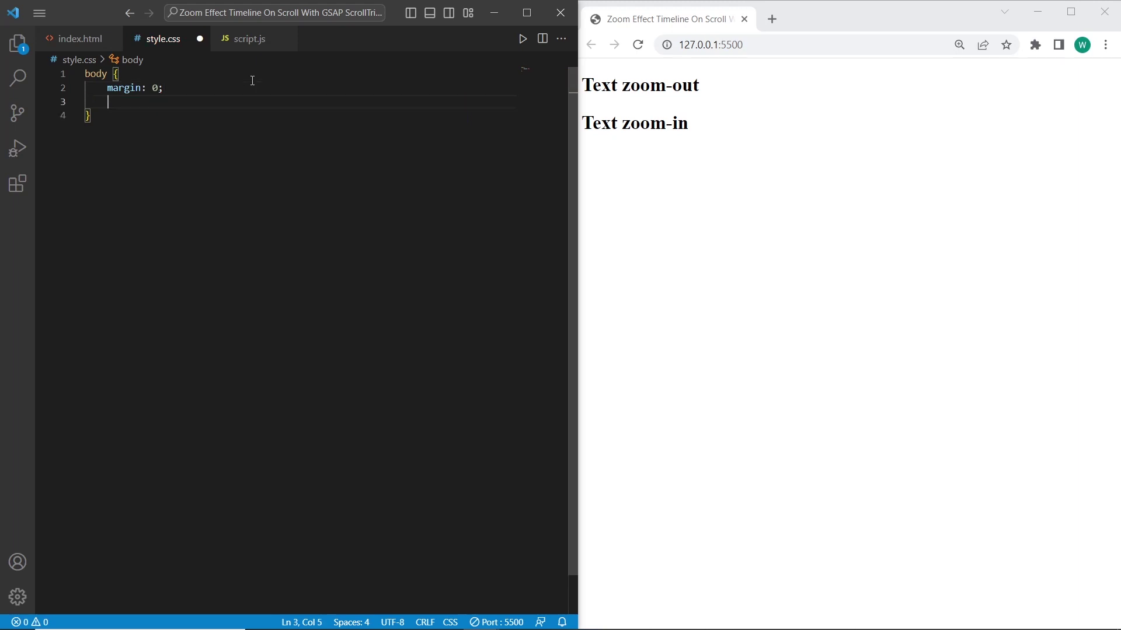
{"action": "type", "text": "paddi"}
{"action": "key", "text": "Return"}
{"action": "type", "text": "0;"}
{"action": "key", "text": "Right"}
{"action": "key", "text": "Return"}
{"action": "type", "text": "f"}
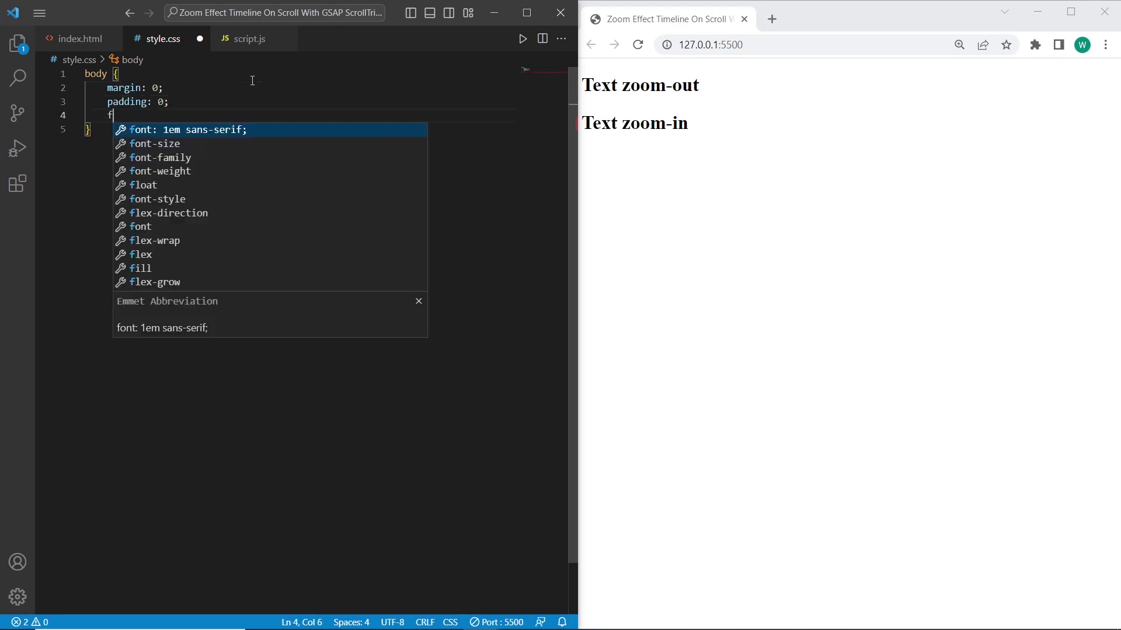
{"action": "type", "text": "ont-fami"}
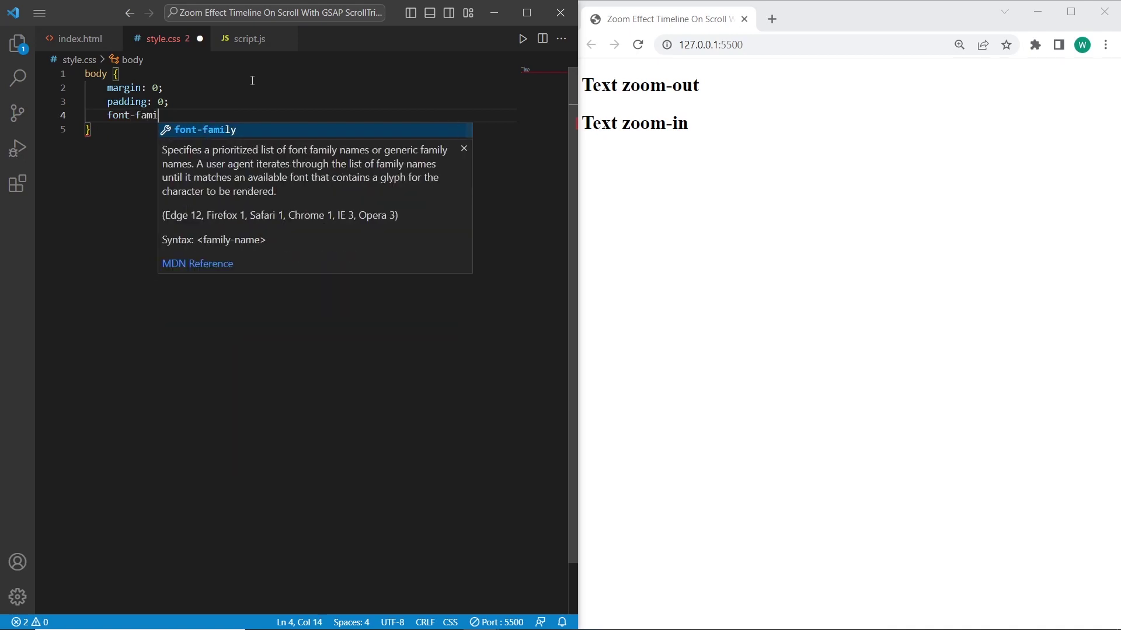
{"action": "key", "text": "Return"}
{"action": "type", "text": "sans;"}
{"action": "key", "text": "Return"}
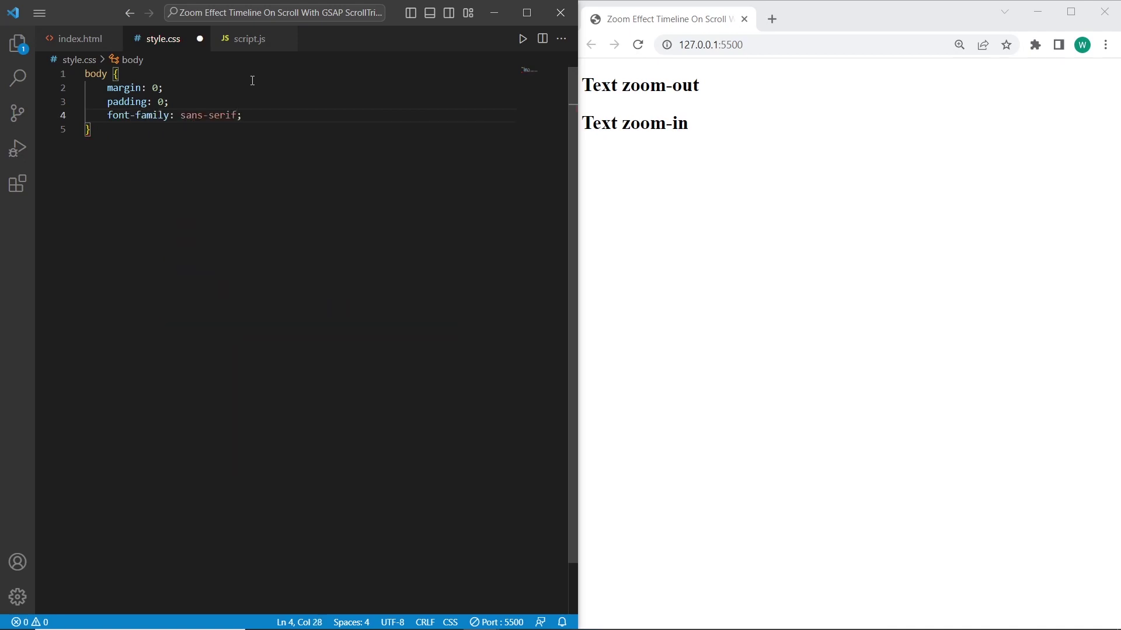
{"action": "key", "text": "ctrl+s"}
- Add a section rule giving sections a height of 100vh
{"action": "key", "text": "Down"}
{"action": "key", "text": "Return"}
{"action": "key", "text": "Return"}
{"action": "type", "text": "se"}
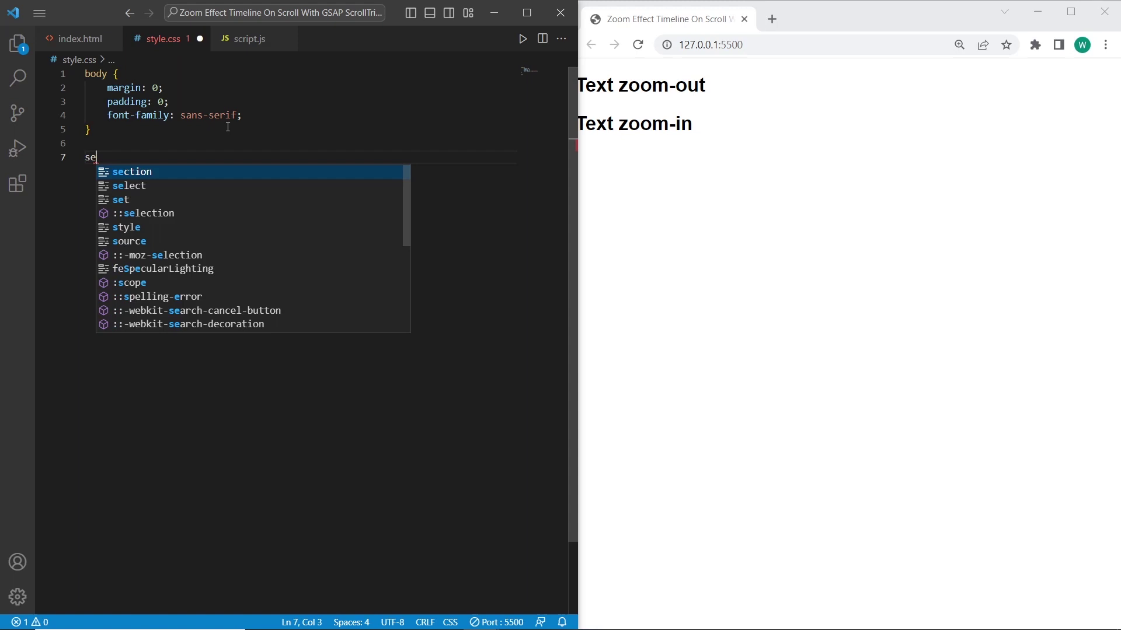
{"action": "type", "text": "ction {"}
{"action": "key", "text": "Return"}
{"action": "type", "text": "he"}
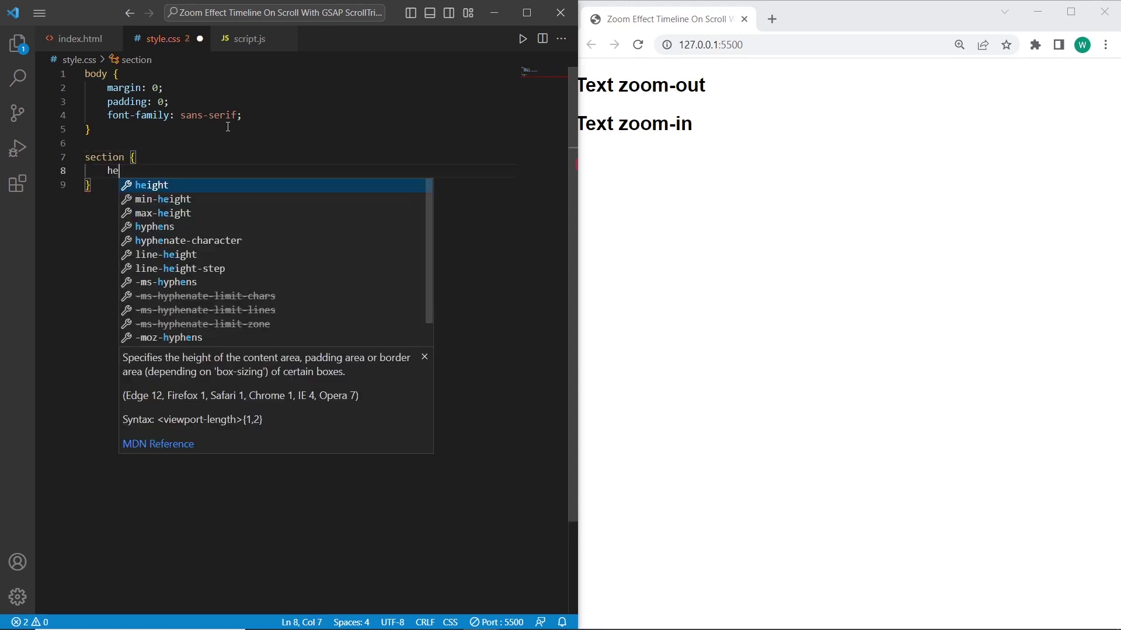
{"action": "type", "text": "i"}
{"action": "key", "text": "Return"}
{"action": "type", "text": "100v"}
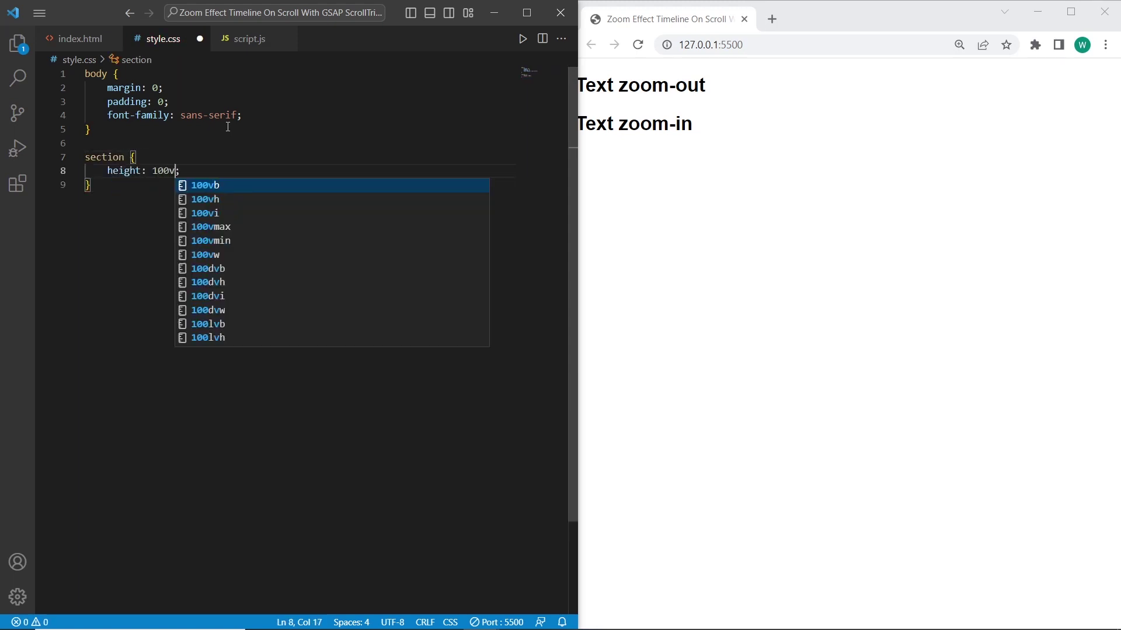
{"action": "type", "text": "h"}
{"action": "key", "text": "ctrl+s"}
{"action": "key", "text": "Right"}
- Make sections display flex with justify-content and align-items center, and save
{"action": "key", "text": "Return"}
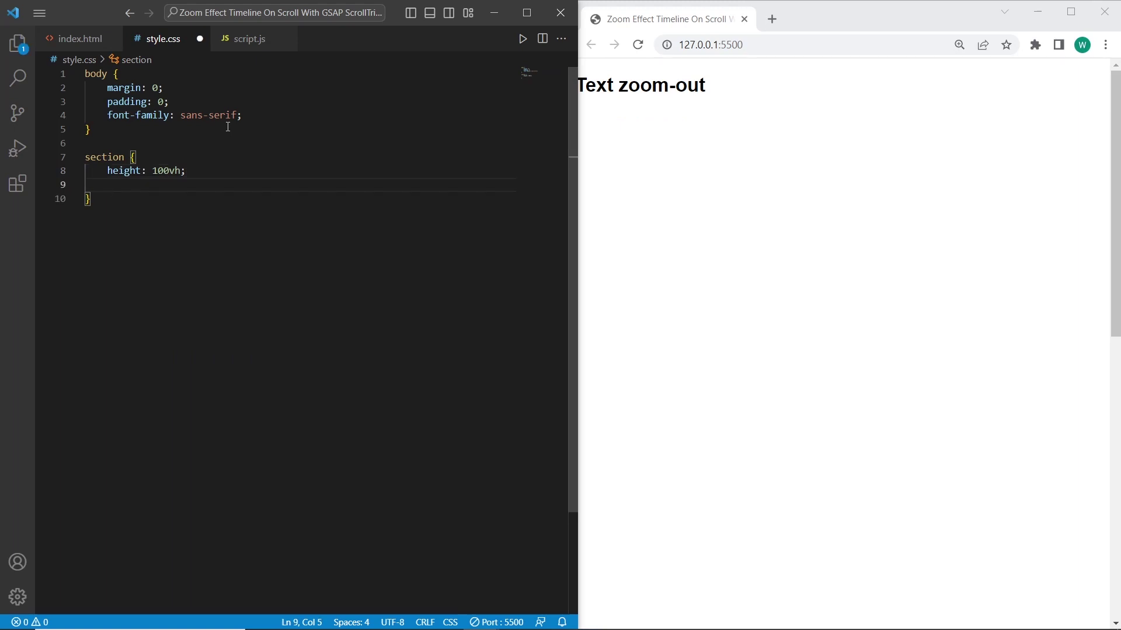
{"action": "type", "text": "dis"}
{"action": "key", "text": "Return"}
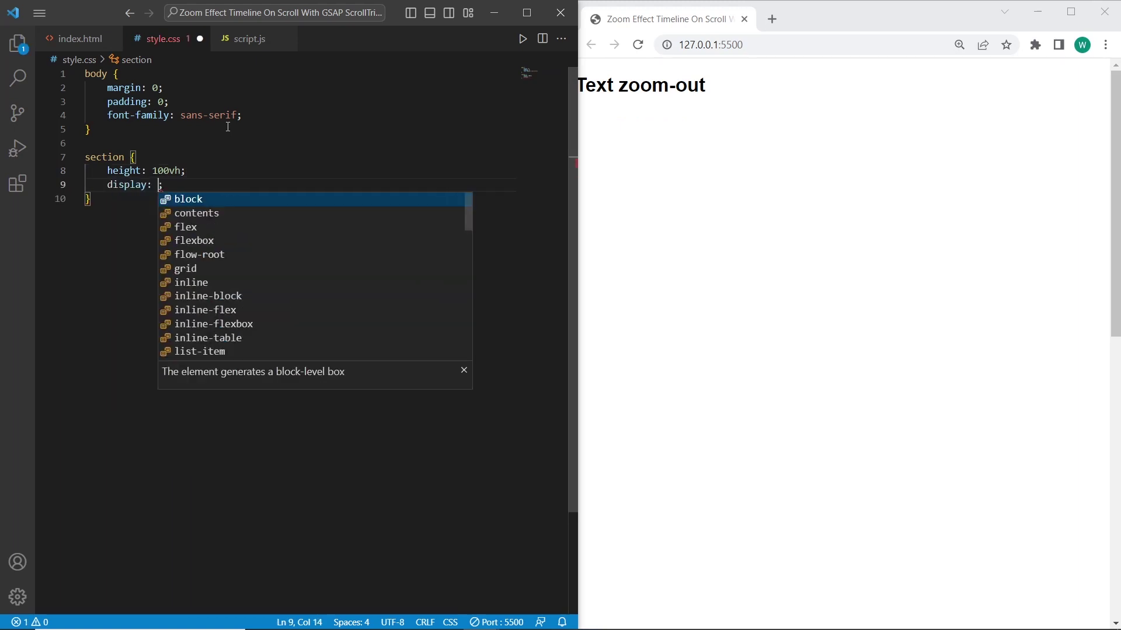
{"action": "type", "text": "fl"}
{"action": "key", "text": "Return"}
{"action": "key", "text": "Return"}
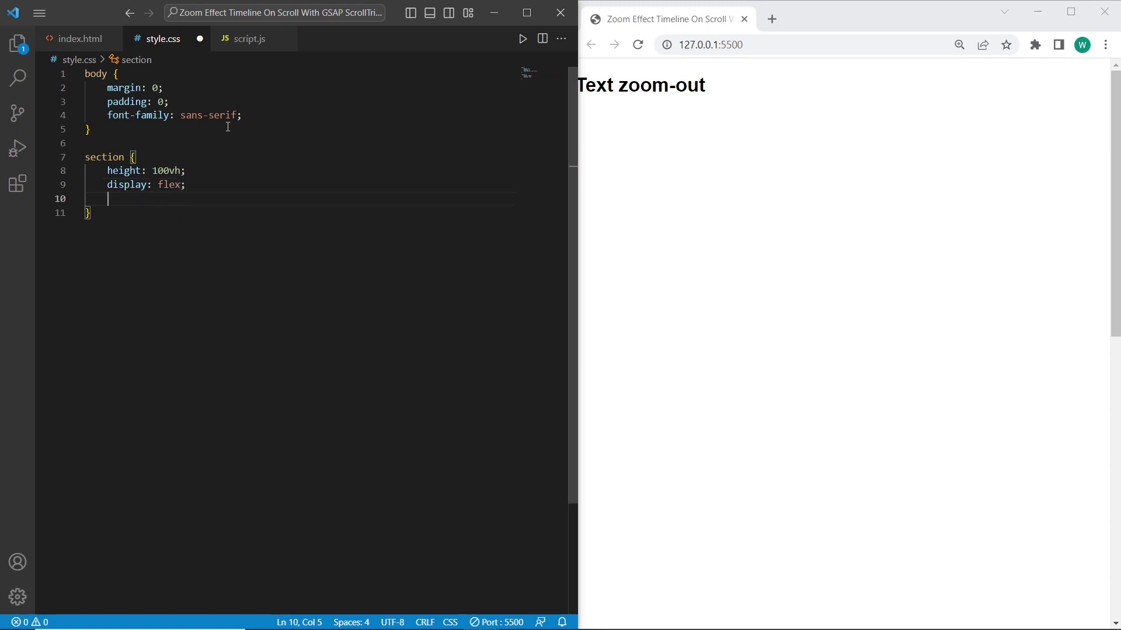
{"action": "type", "text": "jus"}
{"action": "key", "text": "Return"}
{"action": "type", "text": "ce"}
{"action": "key", "text": "Return"}
{"action": "key", "text": "Return"}
{"action": "type", "text": "a"}
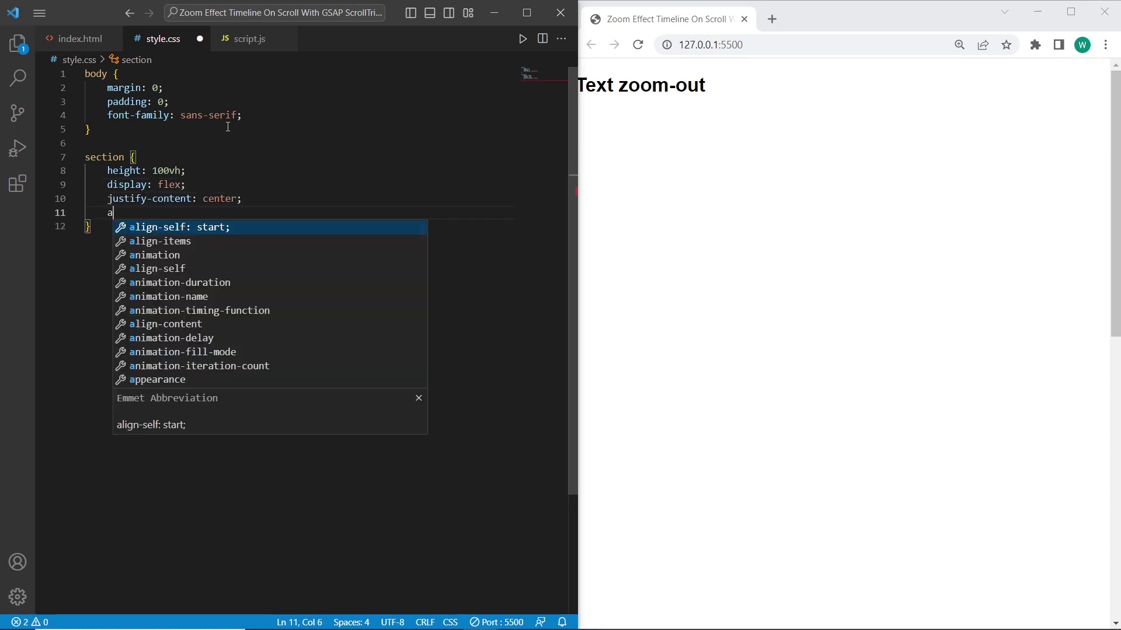
{"action": "type", "text": "li"}
{"action": "key", "text": "Return"}
{"action": "type", "text": "ce"}
{"action": "key", "text": "Return"}
{"action": "key", "text": "ctrl+s"}
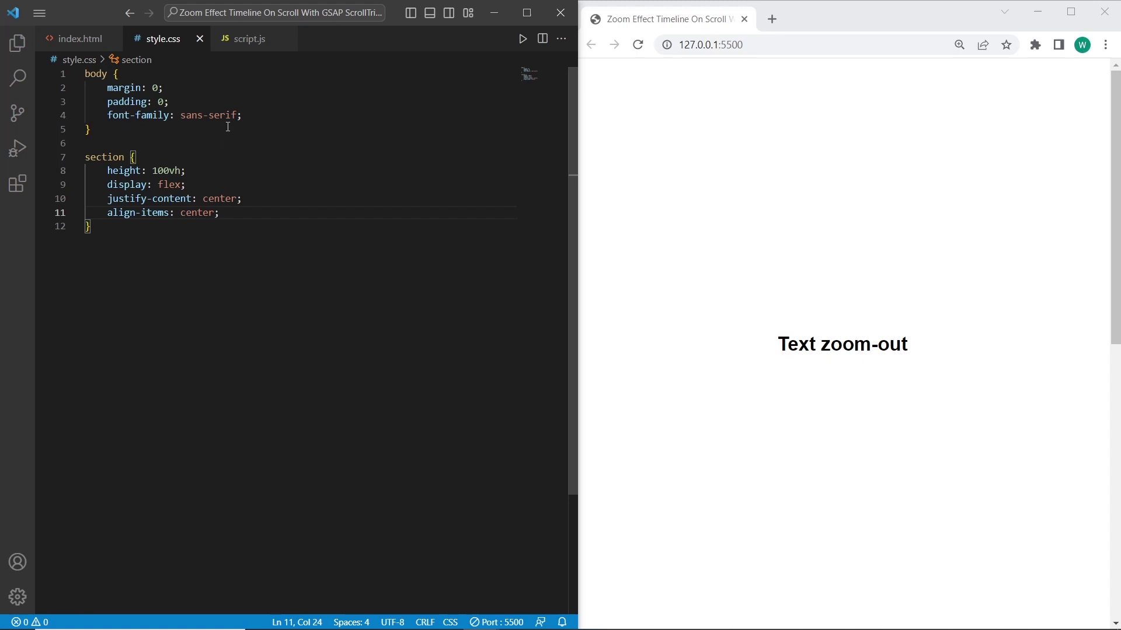
{"action": "key", "text": "Down"}
{"action": "key", "text": "End"}
{"action": "key", "text": "Return"}
{"action": "key", "text": "Return"}
{"action": "type", "text": "h2 {"}
{"action": "key", "text": "Return"}
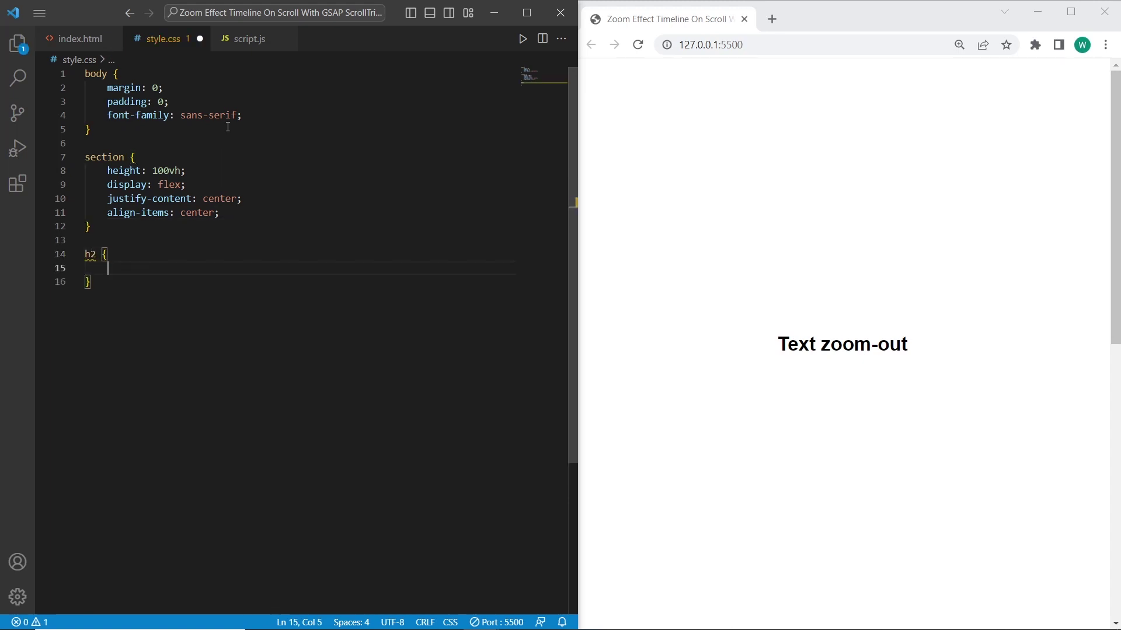
{"action": "type", "text": "font"}
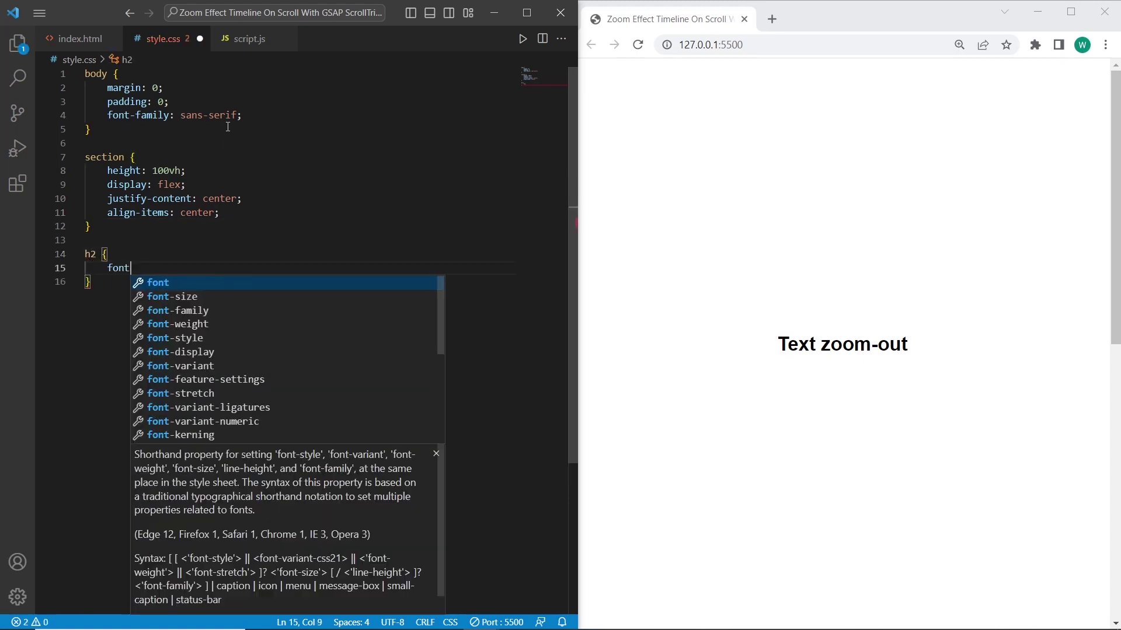
{"action": "type", "text": "-s"}
- Give the h2 rule font-size 20px and text-align center, saving
{"action": "key", "text": "Return"}
{"action": "type", "text": "20px;"}
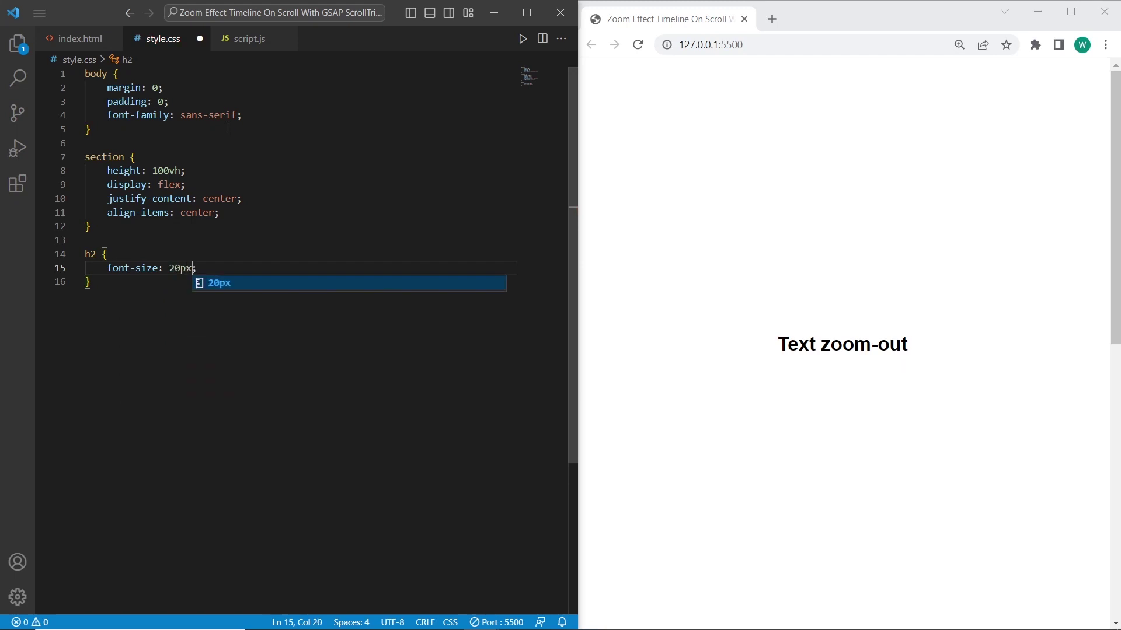
{"action": "key", "text": "End"}
{"action": "key", "text": "ctrl+s"}
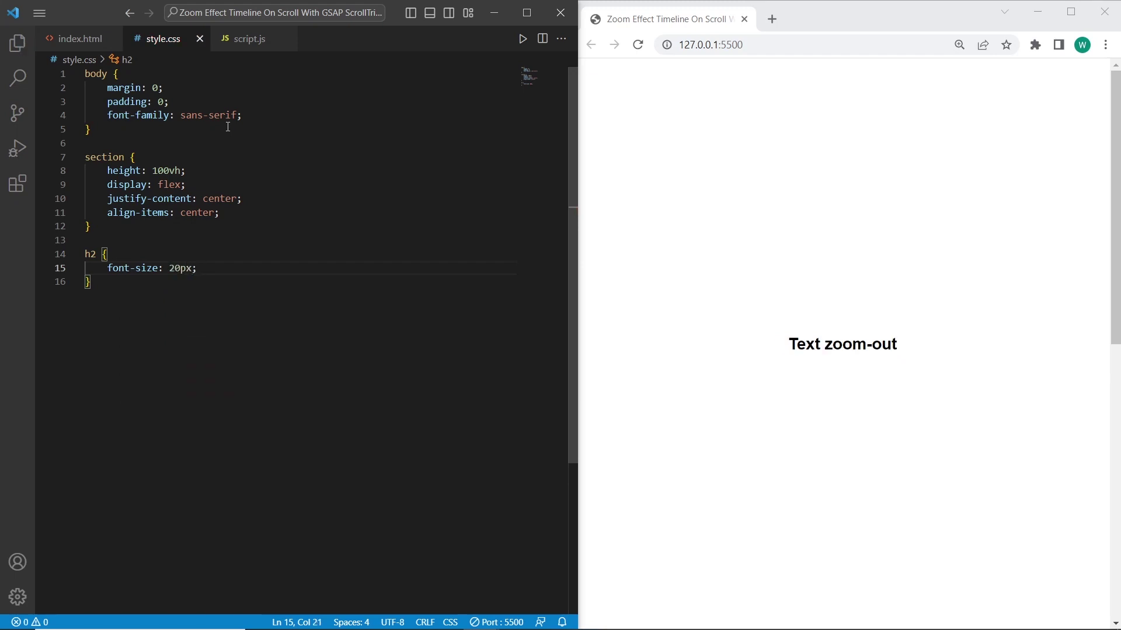
{"action": "key", "text": "Return"}
{"action": "type", "text": "text-"}
{"action": "key", "text": "Return"}
{"action": "type", "text": "c;"}
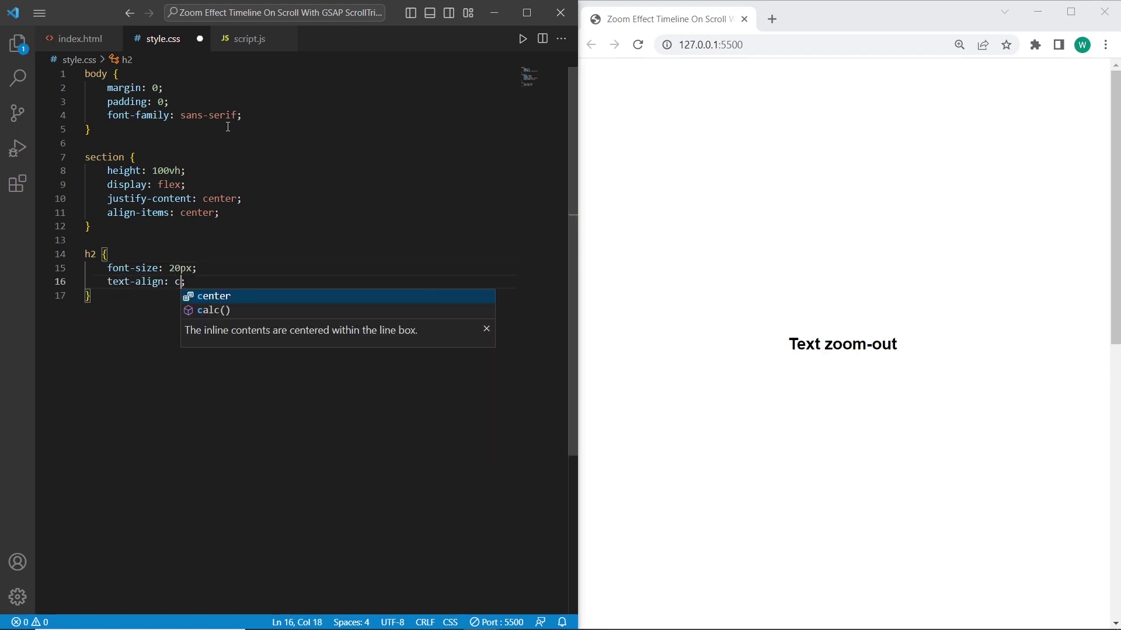
{"action": "key", "text": "Return"}
{"action": "key", "text": "ctrl+s"}
- Add font-weight 900 to the h2 rule and save
{"action": "key", "text": "Return"}
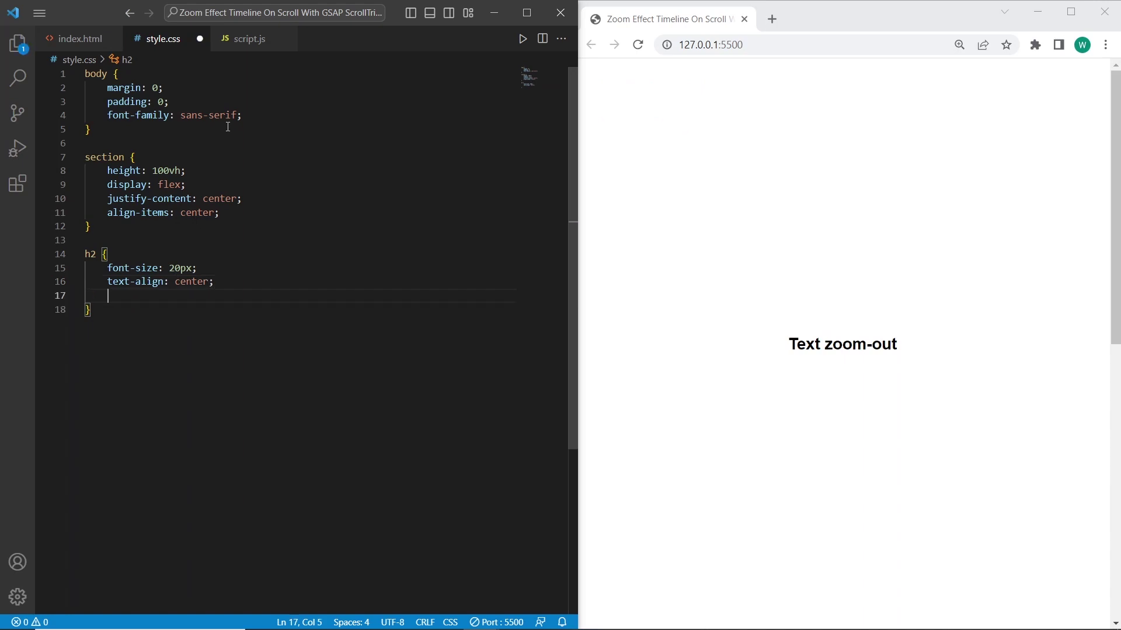
{"action": "type", "text": "font-wei"}
{"action": "key", "text": "Return"}
{"action": "type", "text": "900;"}
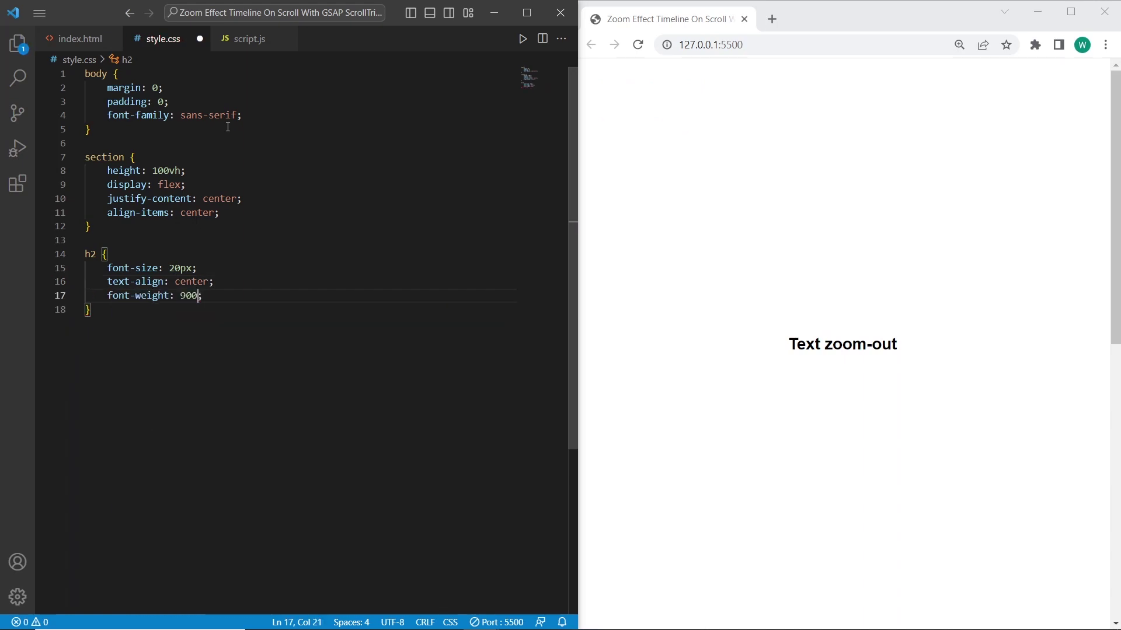
{"action": "key", "text": "ctrl+s"}
{"action": "key", "text": "End"}
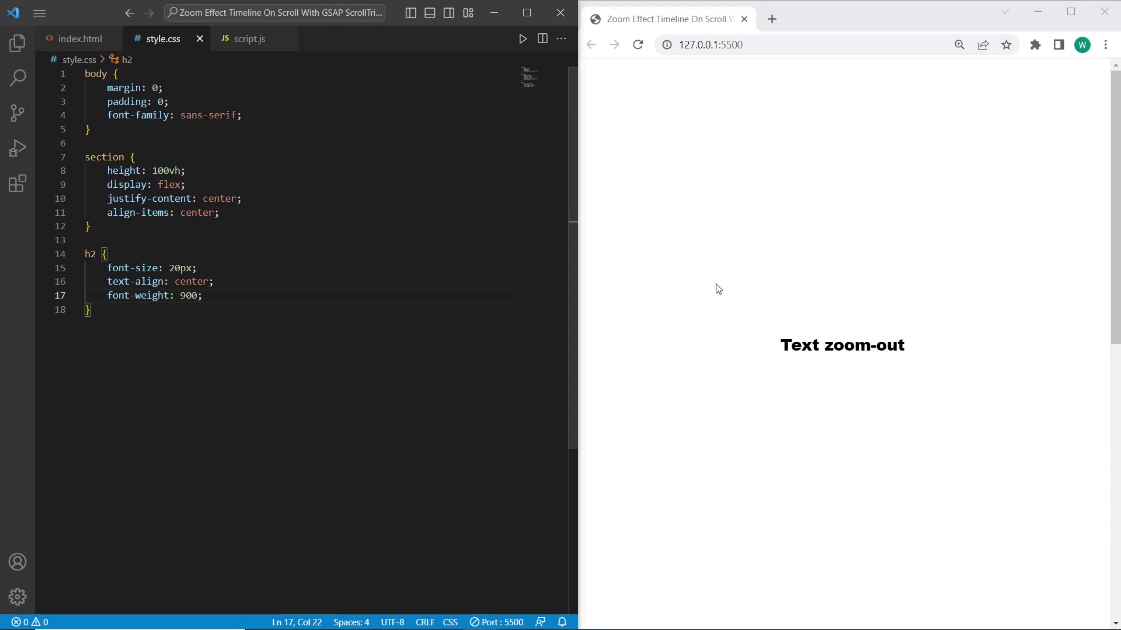
{"action": "left_click", "coordinate": [241, 40]}
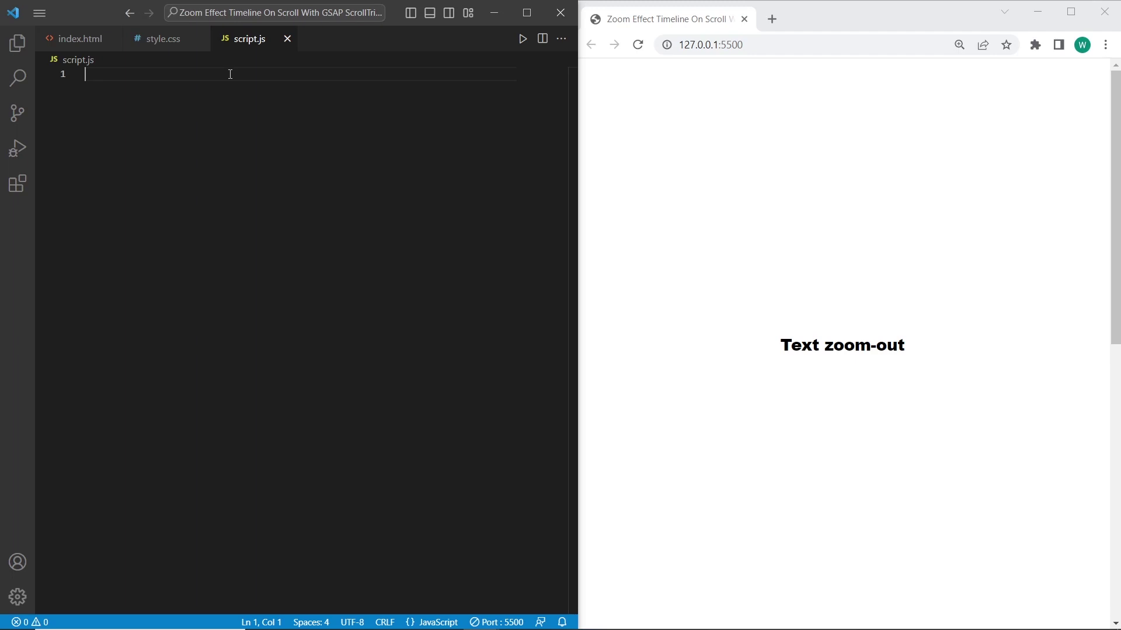
{"action": "type", "text": "const"}
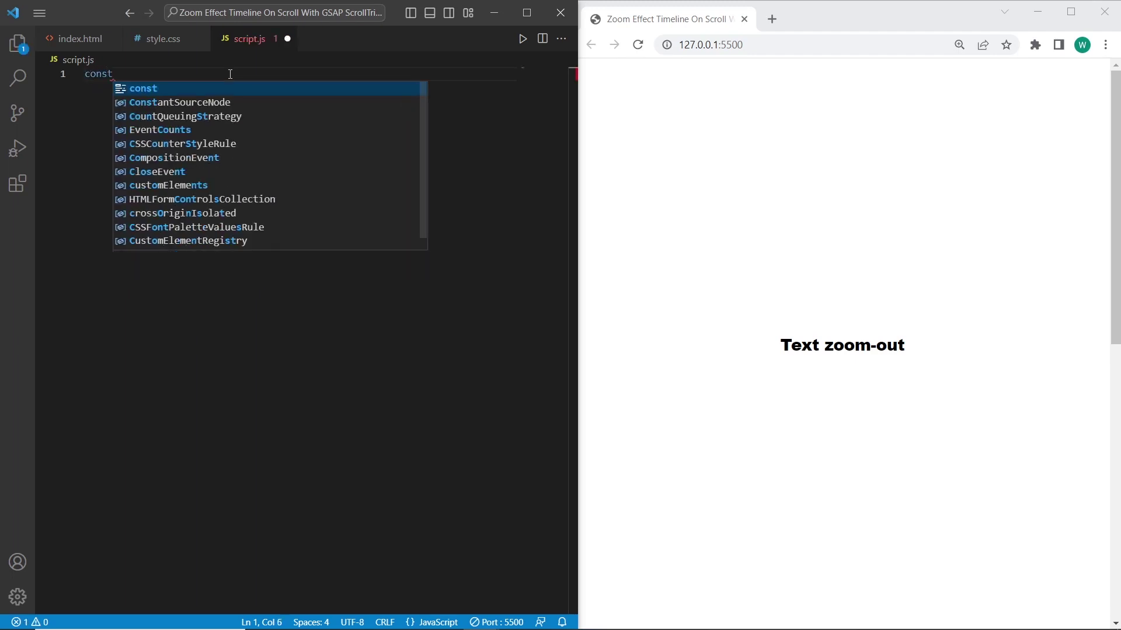
{"action": "type", "text": " {"}
- Write const { innerHeight } = window; and save script.js
{"action": "key", "text": "Left"}
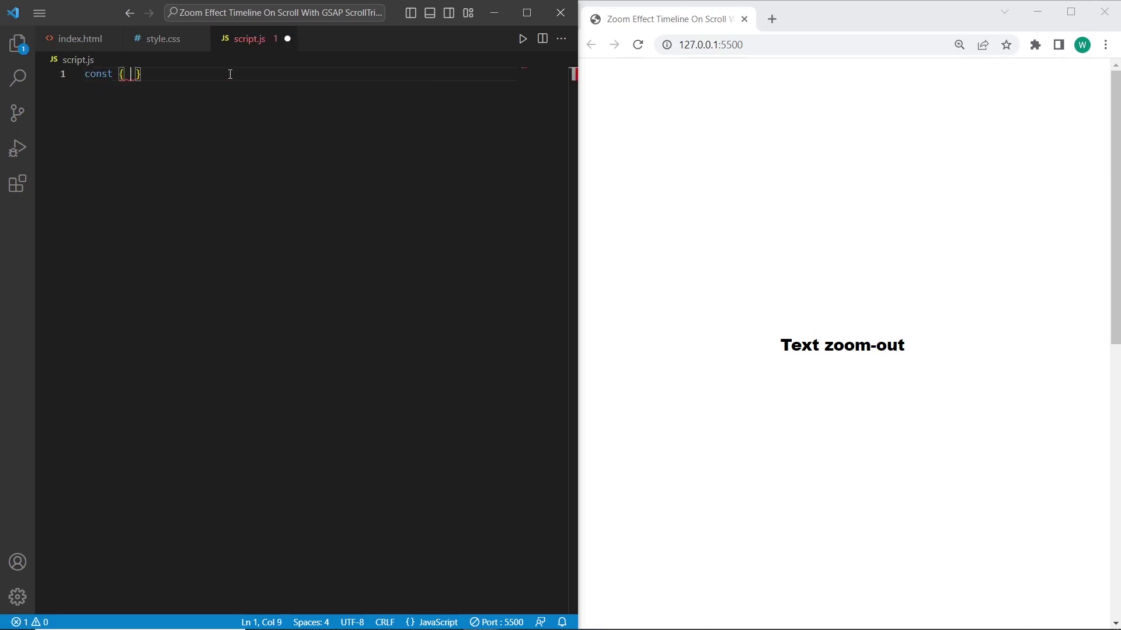
{"action": "type", "text": "innerHeight"}
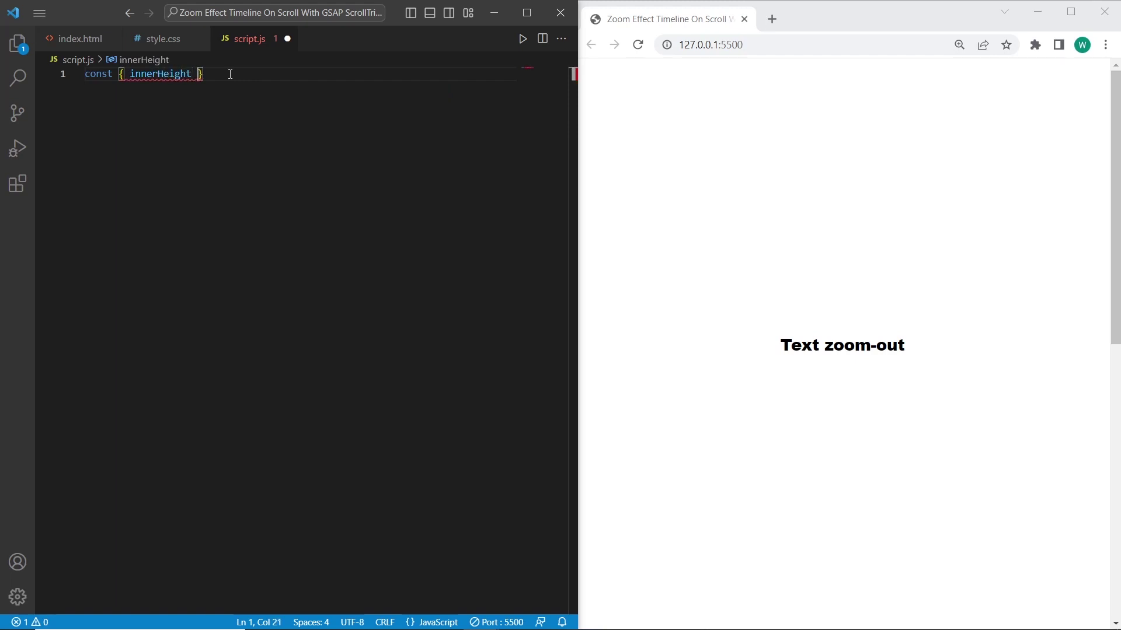
{"action": "key", "text": "End"}
{"action": "type", "text": "= wind"}
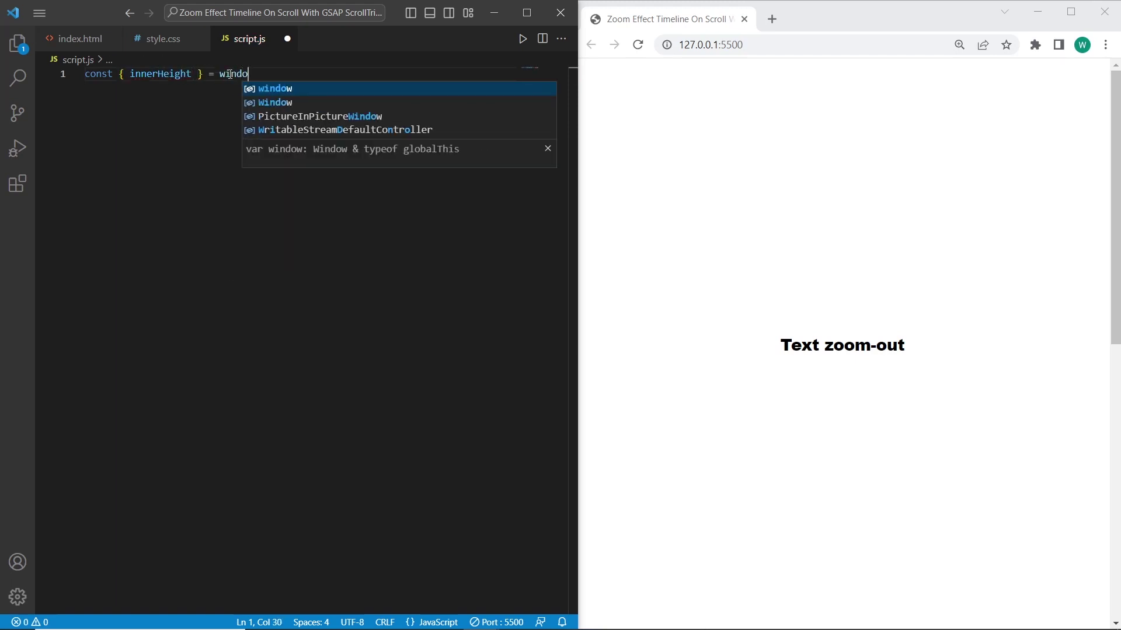
{"action": "type", "text": "ow;"}
{"action": "key", "text": "ctrl+s"}
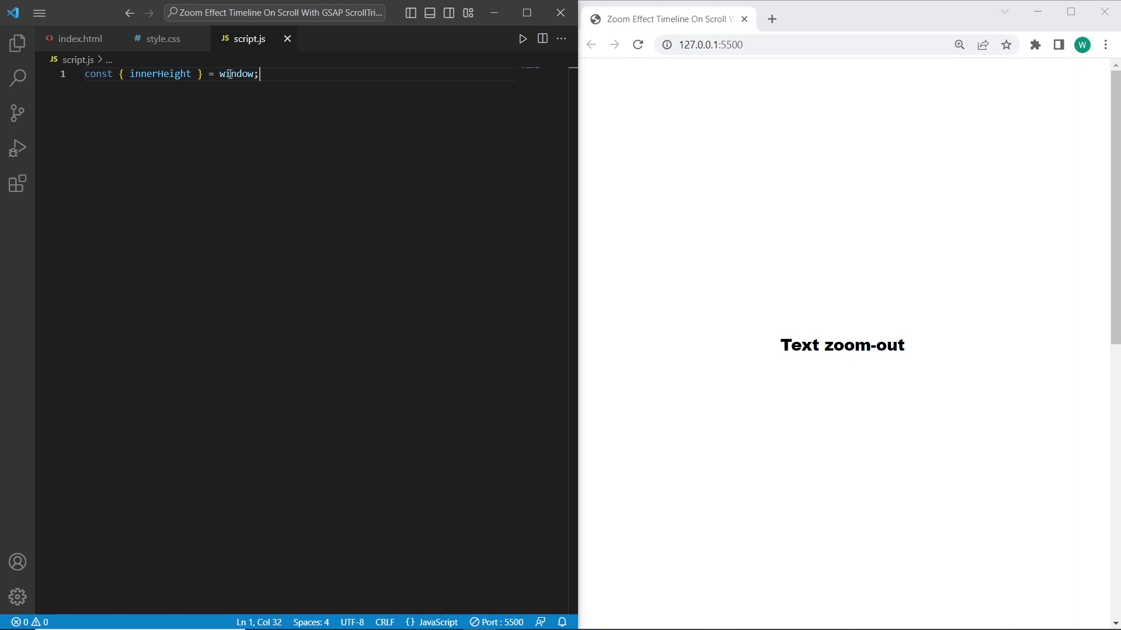
- Write gsap.from("#zoom-out h2") with scale 50, stagger 0.25 and duration 3, and save
{"action": "key", "text": "Return"}
{"action": "key", "text": "Return"}
{"action": "type", "text": "g"}
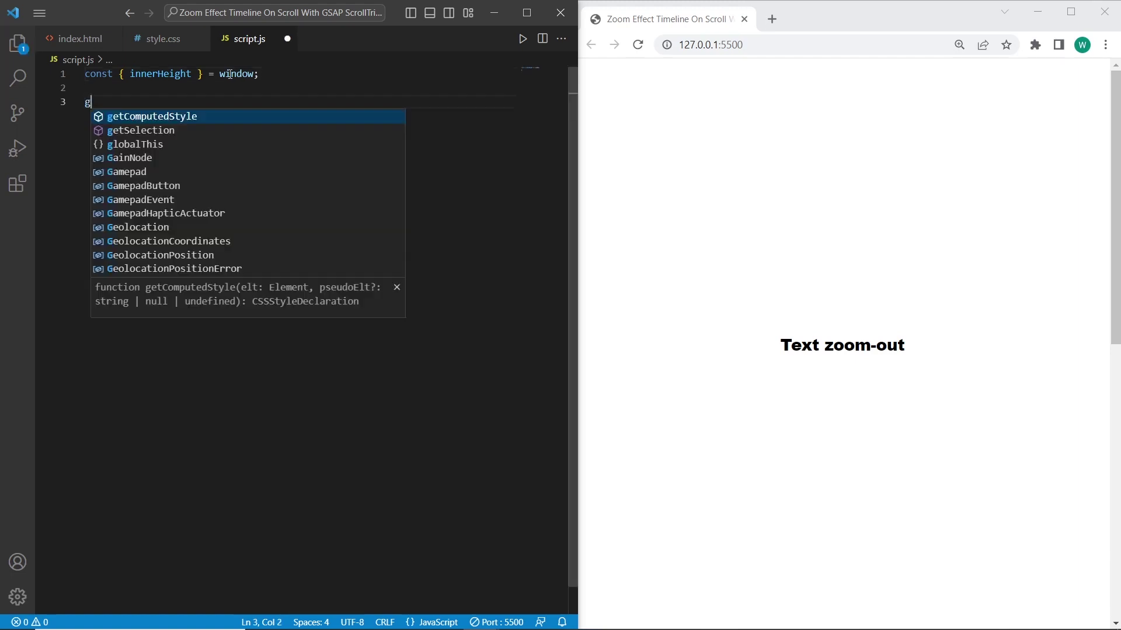
{"action": "type", "text": "sap."}
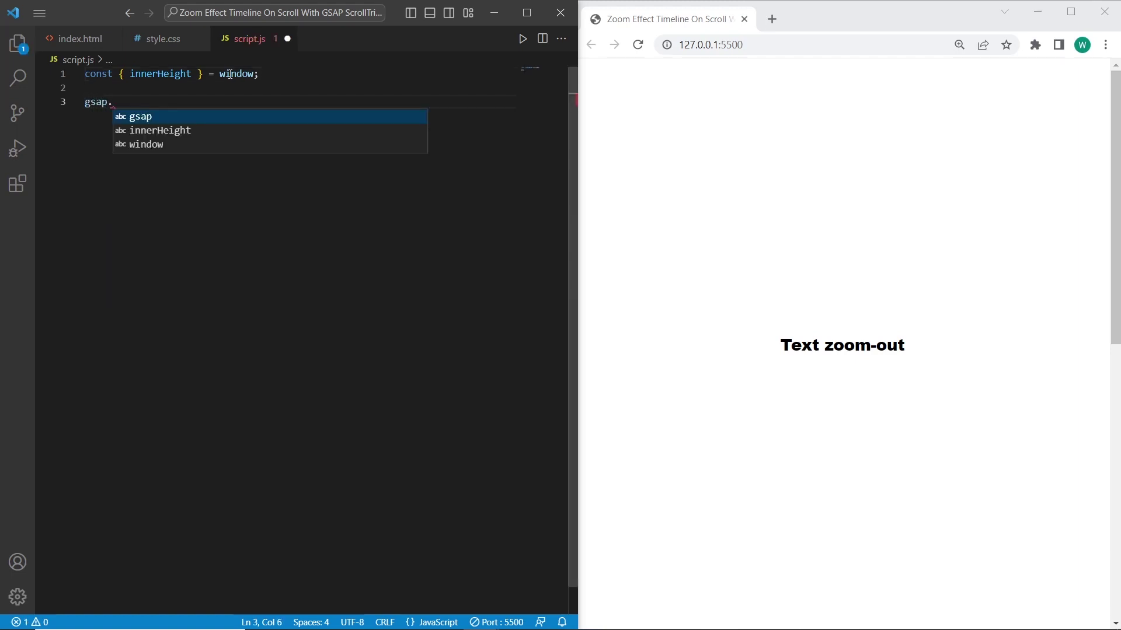
{"action": "type", "text": "from("}
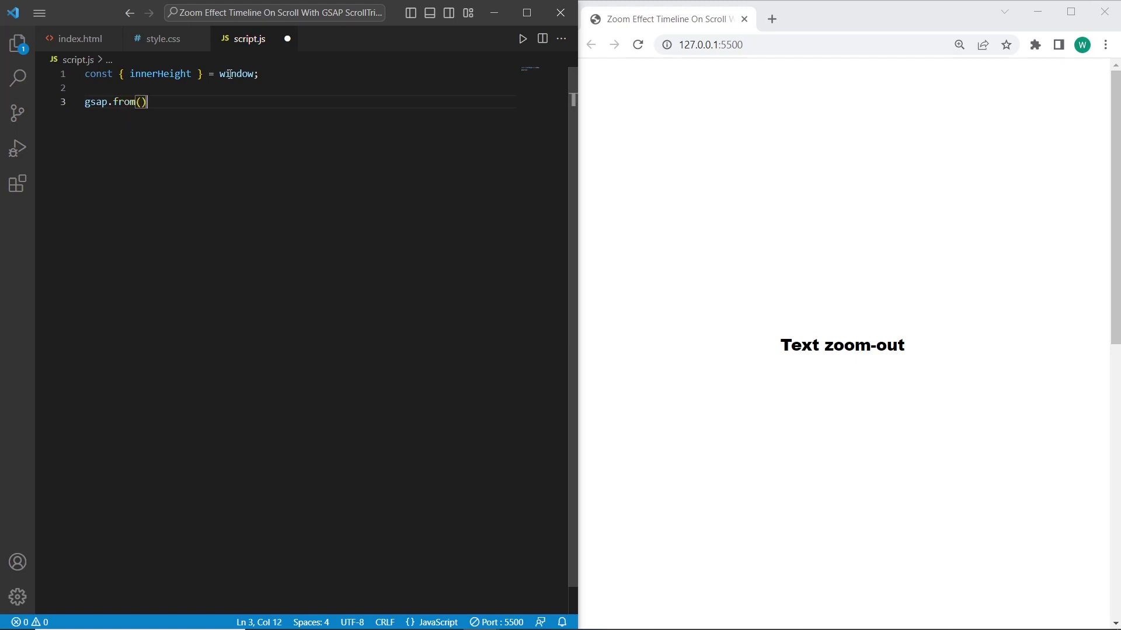
{"action": "type", "text": "\"#z"}
{"action": "type", "text": "oom-o"}
{"action": "type", "text": "ut h2\""}
{"action": "type", "text": ", "}
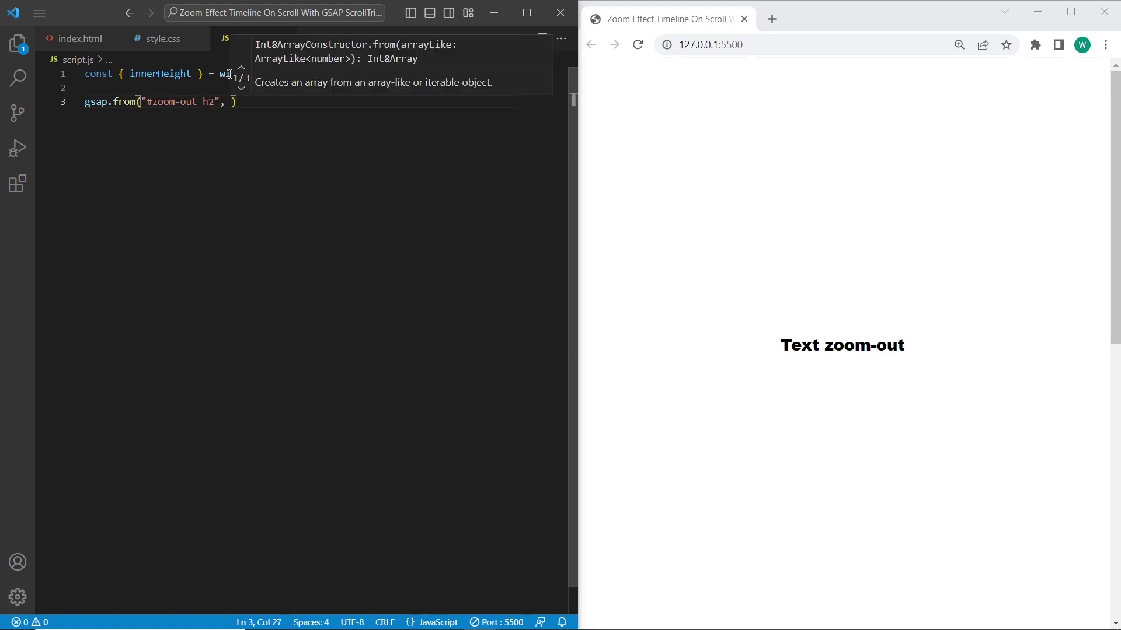
{"action": "type", "text": "{"}
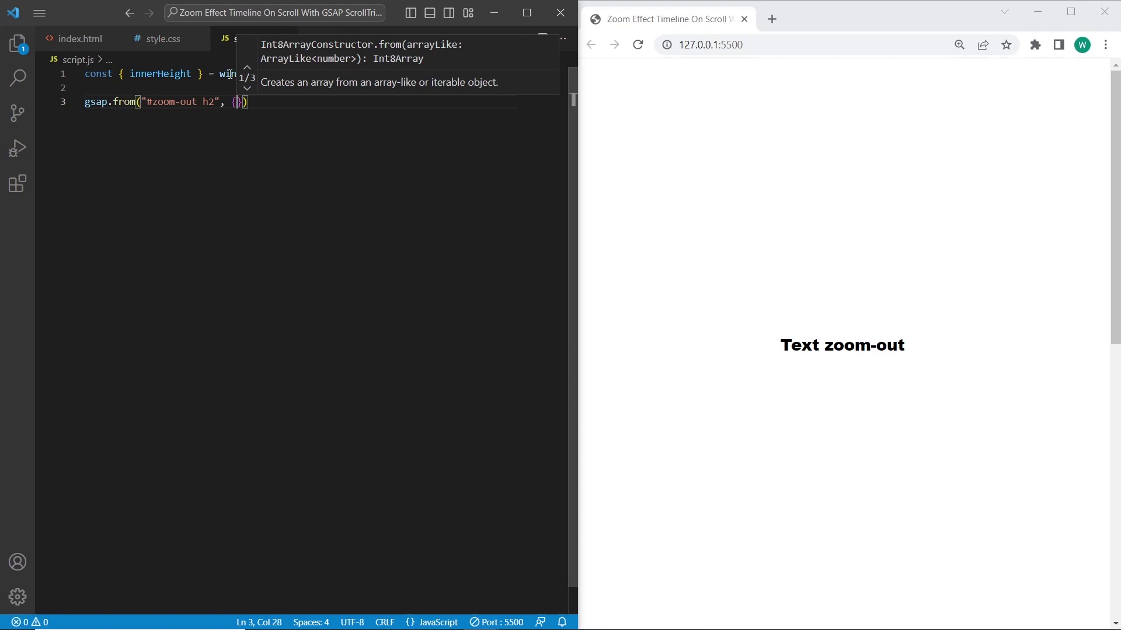
{"action": "key", "text": "Return"}
{"action": "type", "text": "});"}
{"action": "left_click", "coordinate": [101, 131]}
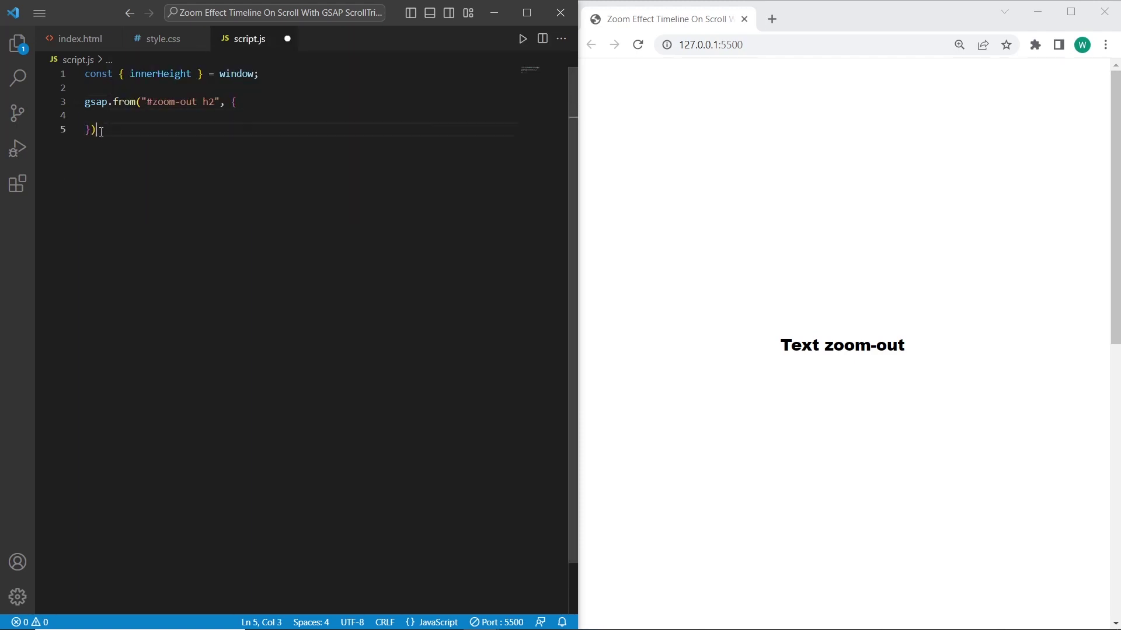
{"action": "key", "text": "Up"}
{"action": "type", "text": "sca"}
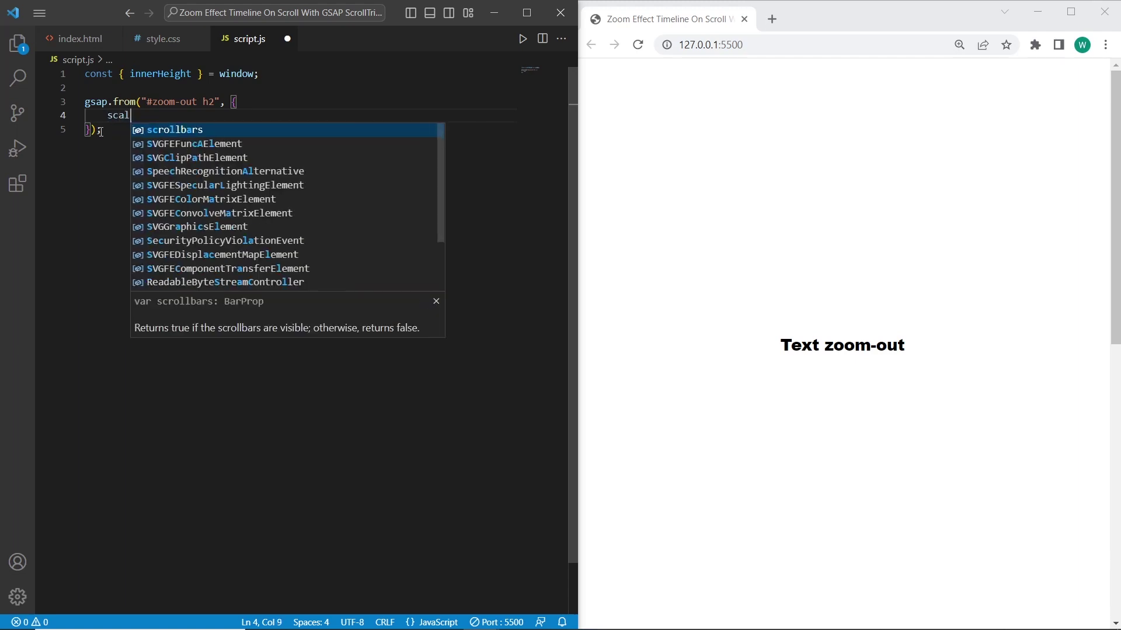
{"action": "type", "text": "le: 50"}
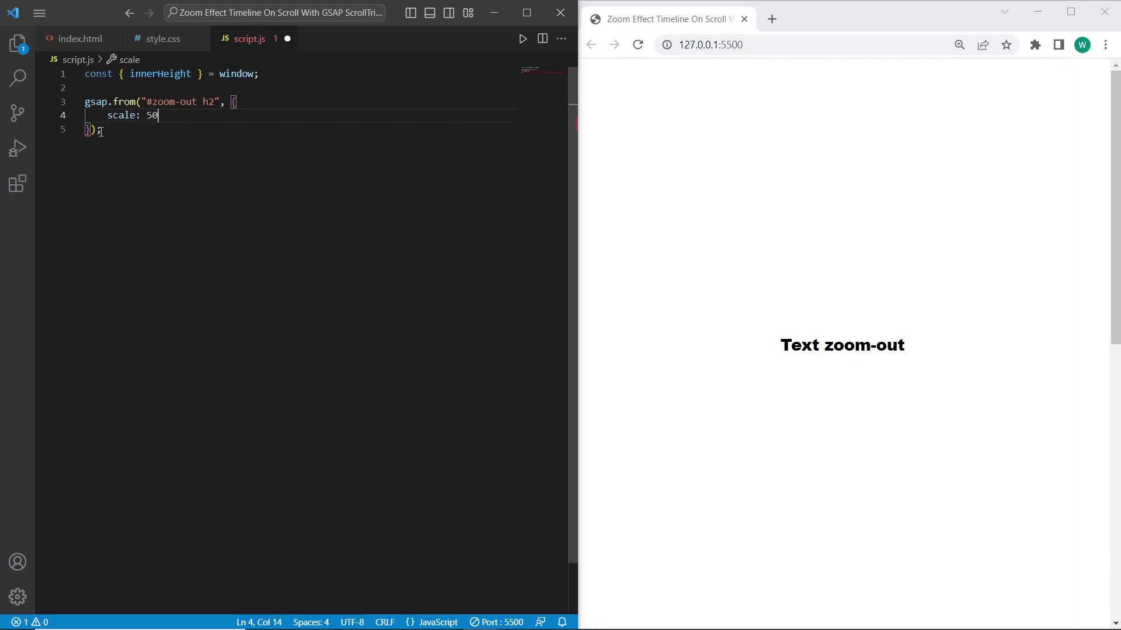
{"action": "key", "text": "ctrl+s"}
{"action": "type", "text": ","}
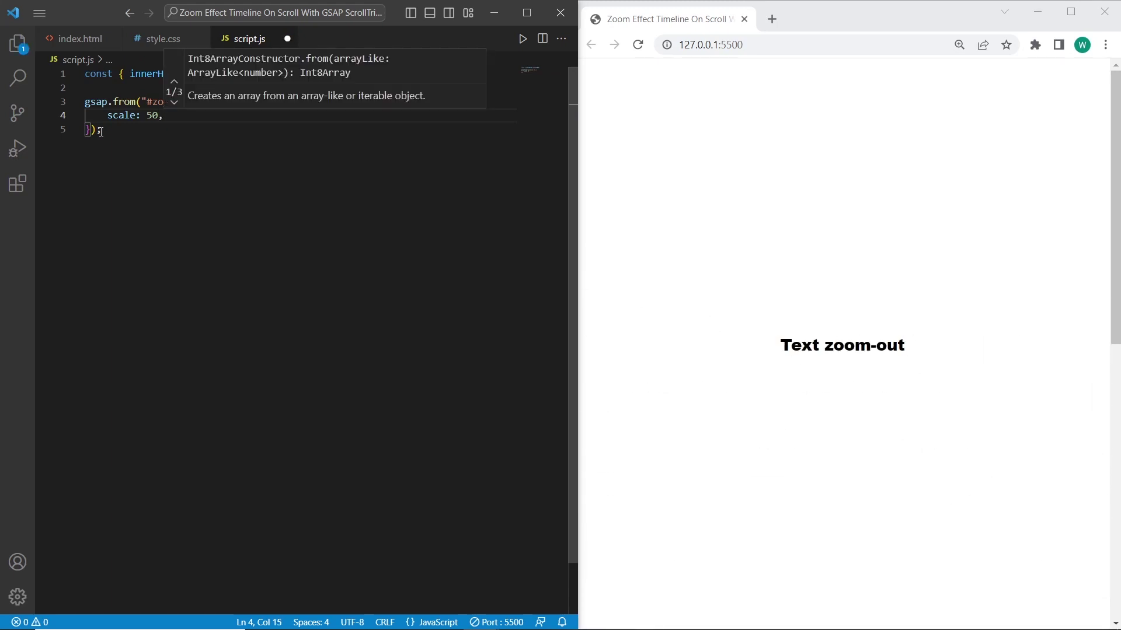
{"action": "type", "text": " stager"}
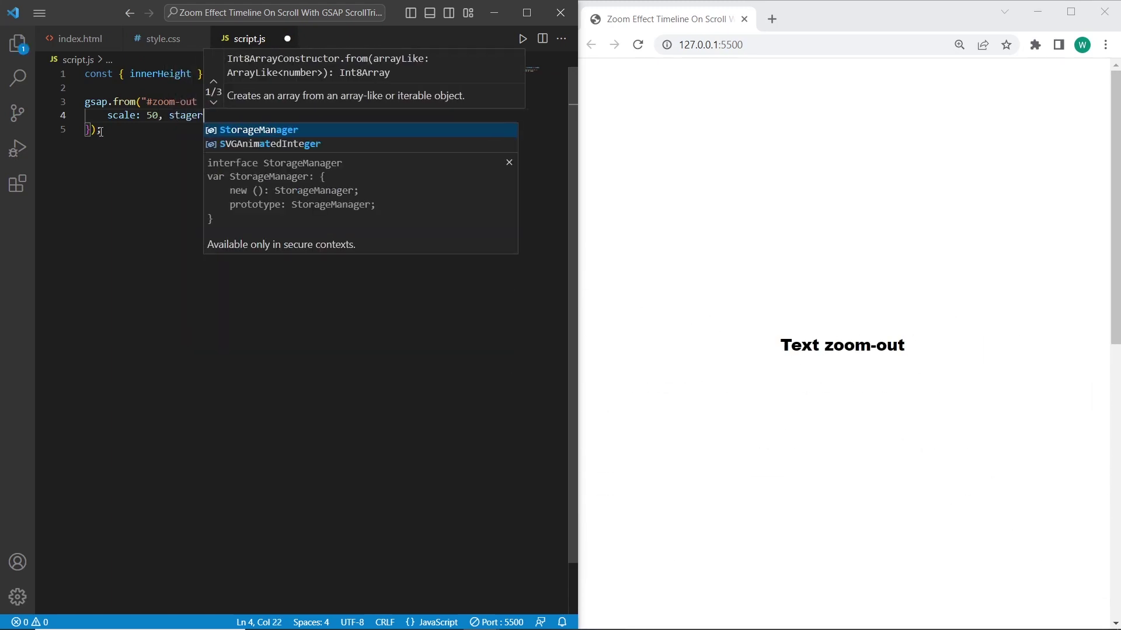
{"action": "type", "text": ": 0"}
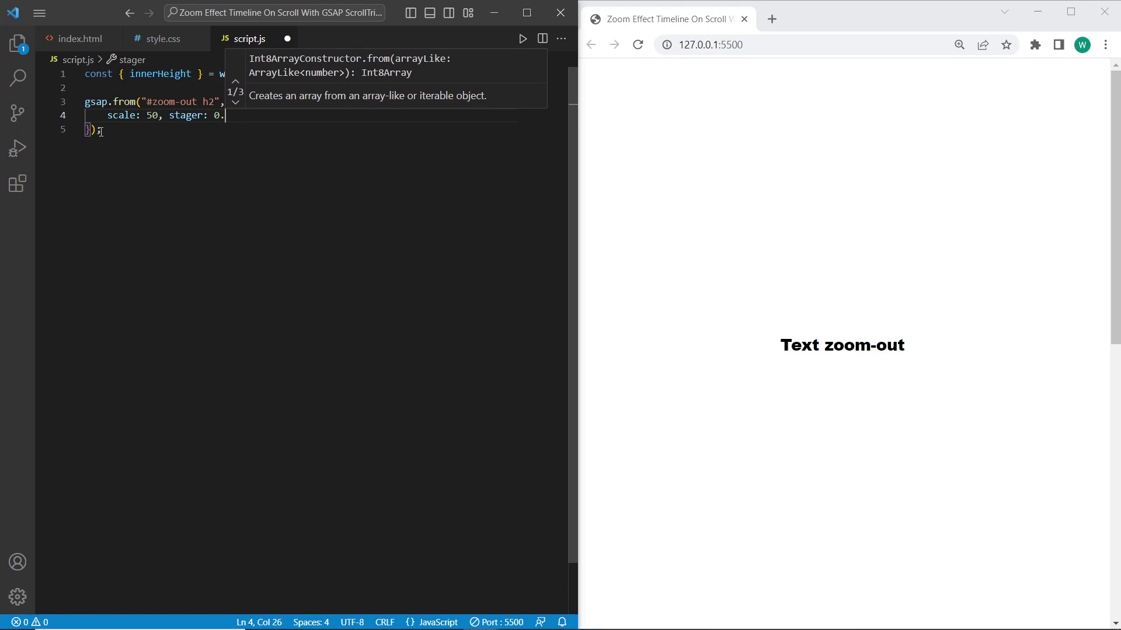
{"action": "type", "text": ".25, duration"}
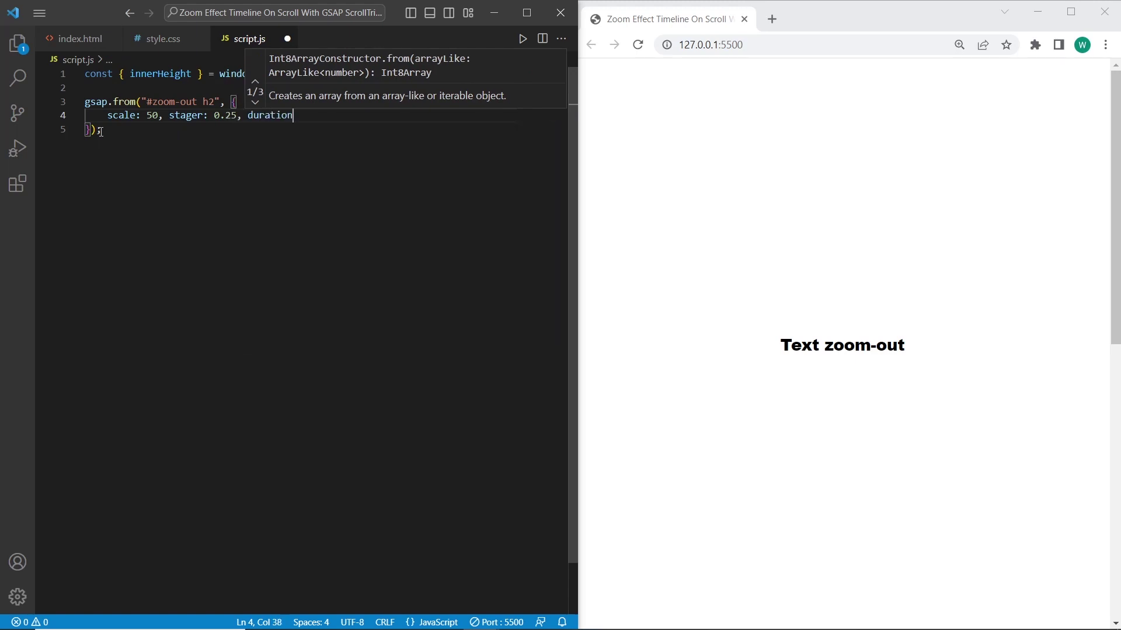
{"action": "type", "text": ": 3,"}
{"action": "key", "text": "Return"}
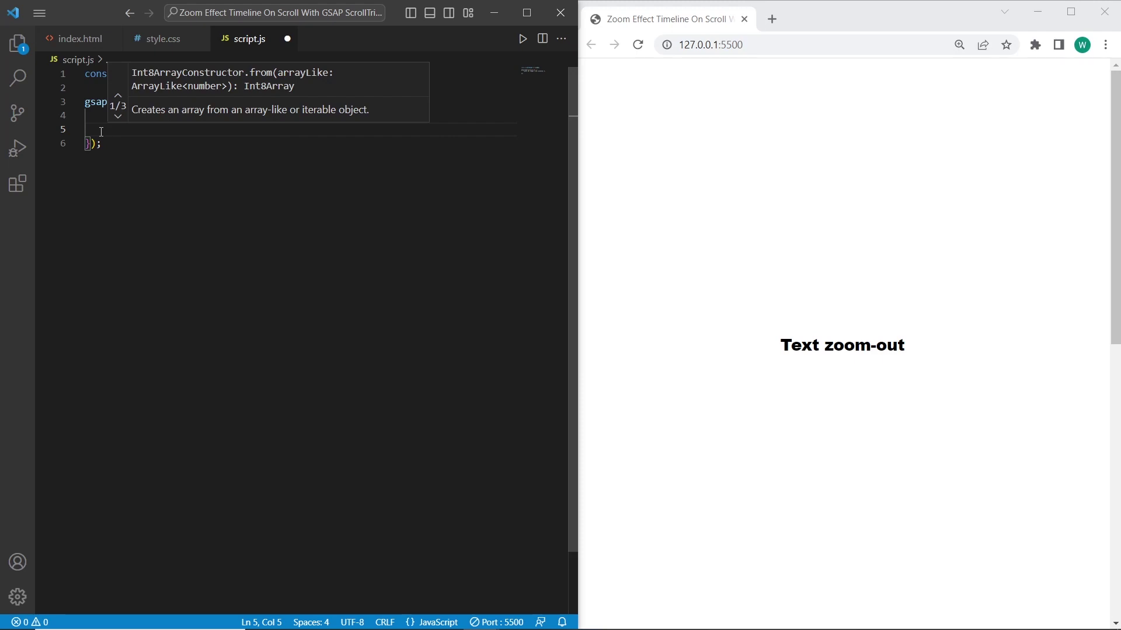
{"action": "type", "text": "scrollT"}
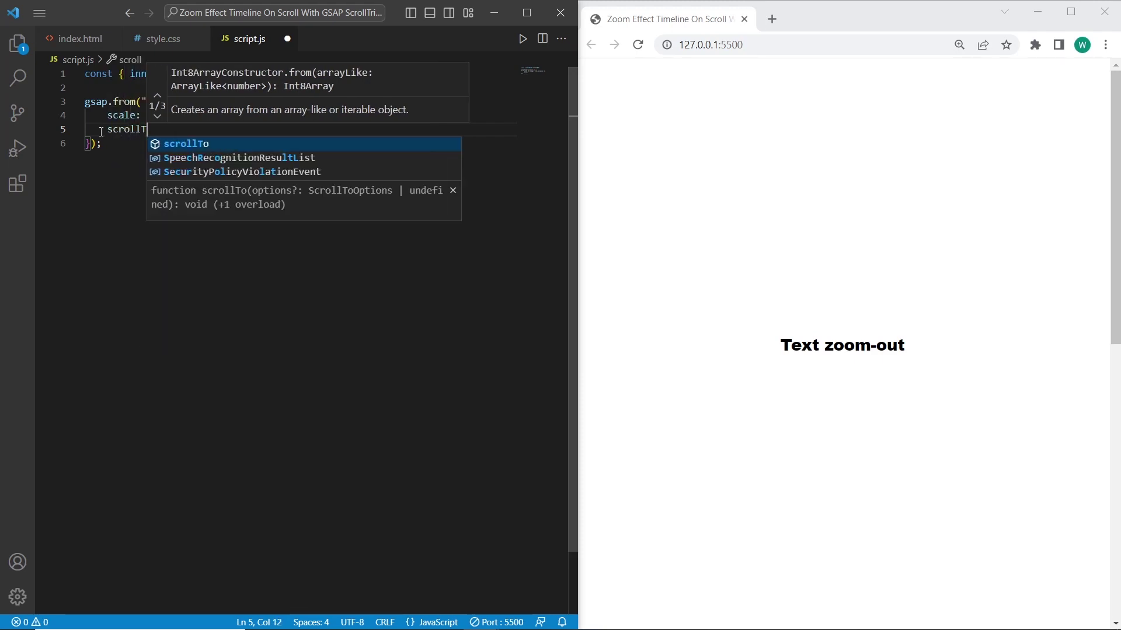
{"action": "type", "text": "rigger"}
{"action": "type", "text": ": {"}
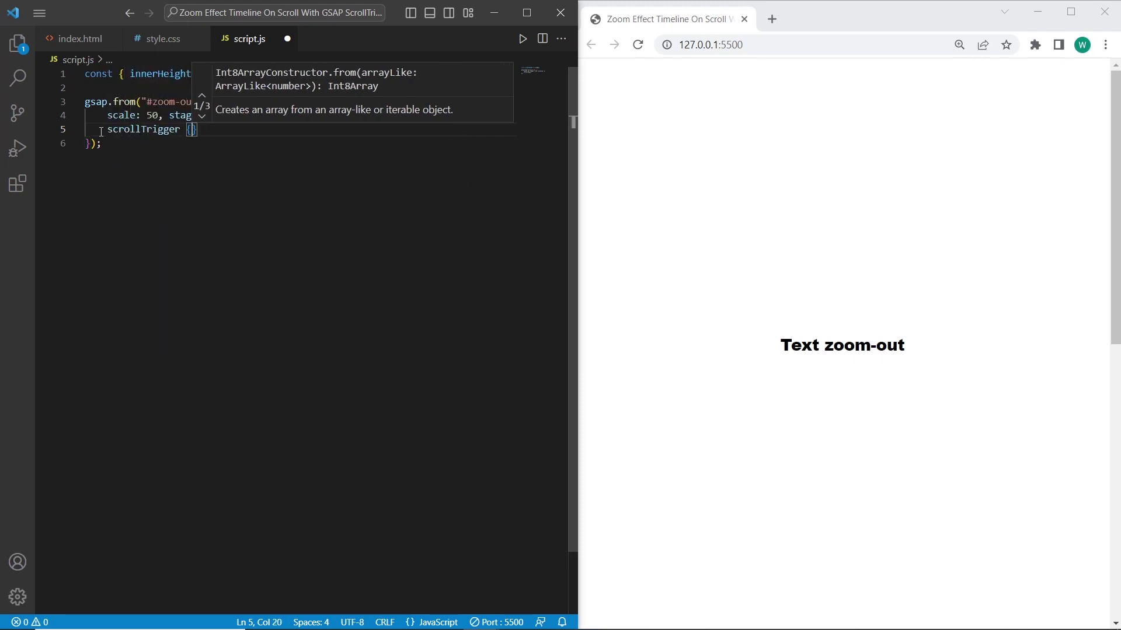
- Add a scrollTrigger block, copying the zoom-out section id from index.html as its trigger
{"action": "key", "text": "Return"}
{"action": "type", "text": "trigger: \""}
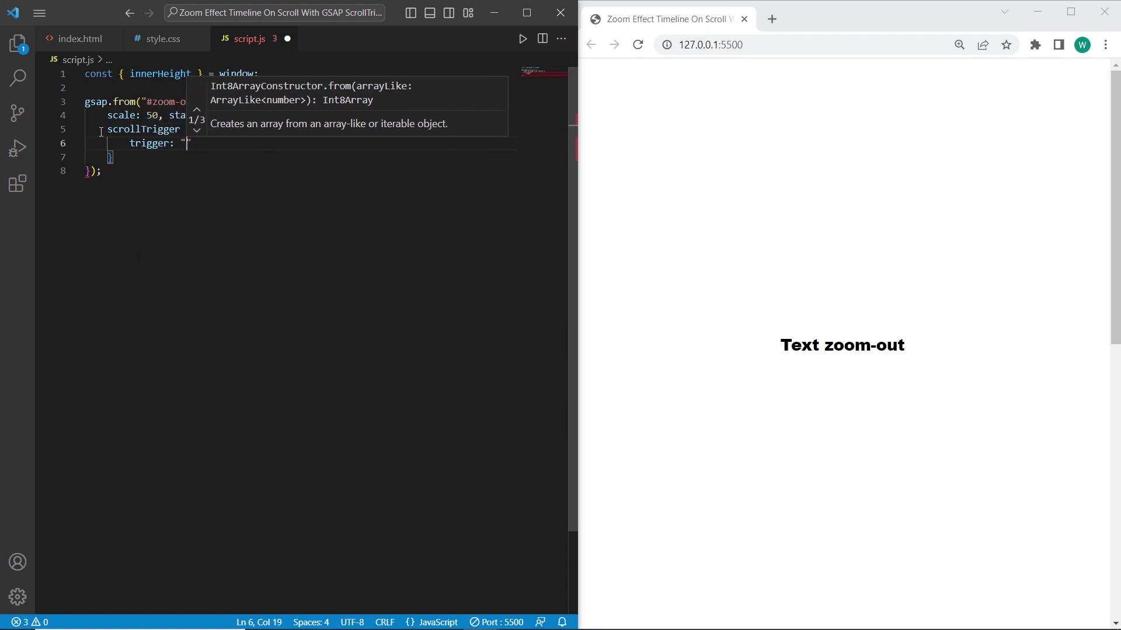
{"action": "type", "text": "#zoo"}
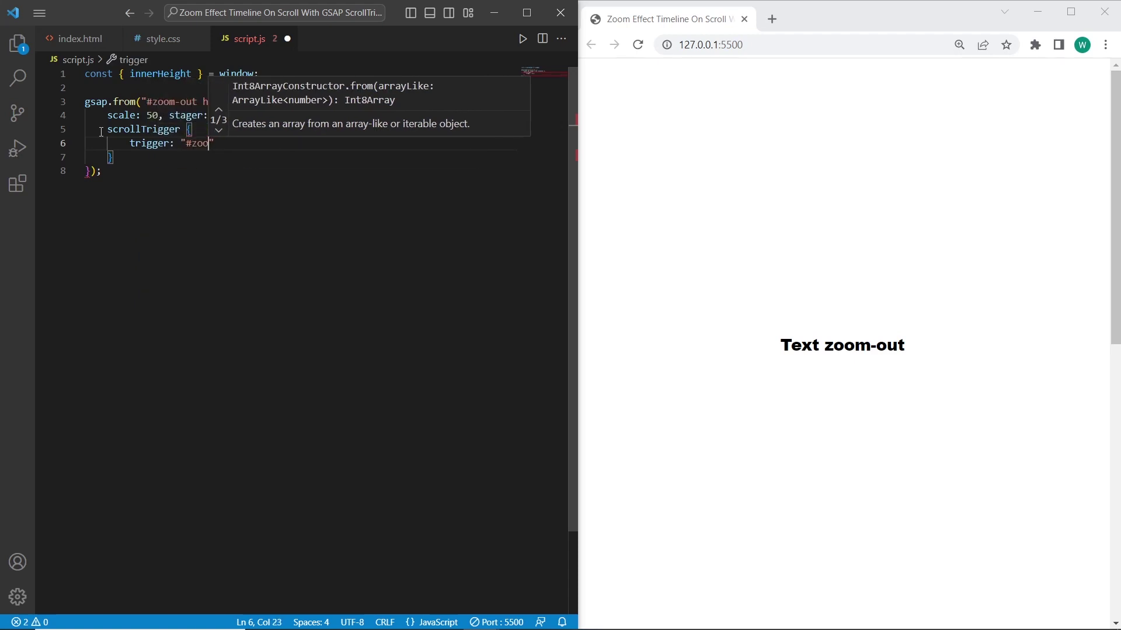
{"action": "type", "text": "m-o"}
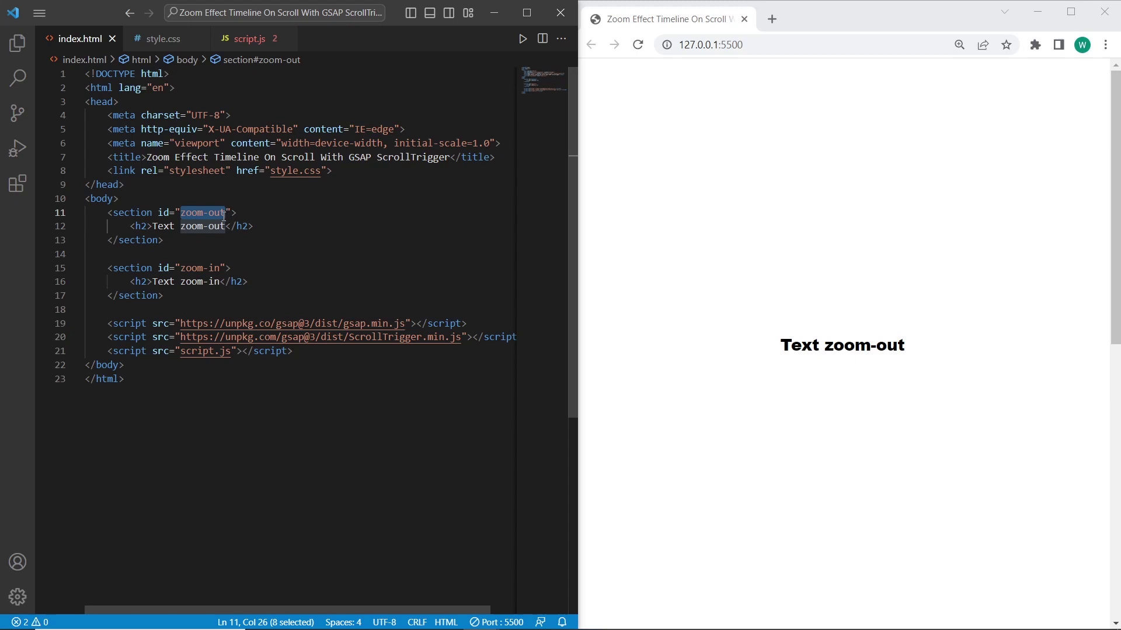
{"action": "left_click", "coordinate": [223, 216]}
{"action": "left_click_drag", "start_coordinate": [181, 217], "coordinate": [226, 217]}
{"action": "key", "text": "ctrl+Tab"}
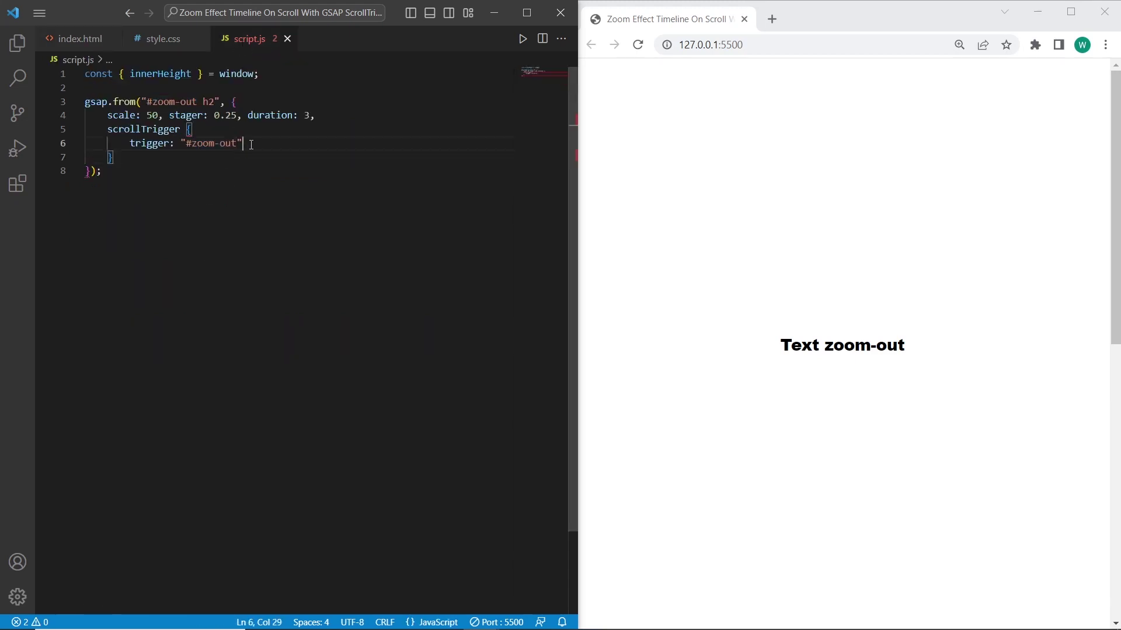
- Add pin: true, end: `+=${innerHeight * 1.3}` and scrub: 3, then fix the scrollTrigger colon
{"action": "key", "text": "ctrl+f"}
{"action": "key", "text": "Escape"}
{"action": "type", "text": ","}
{"action": "key", "text": "Return"}
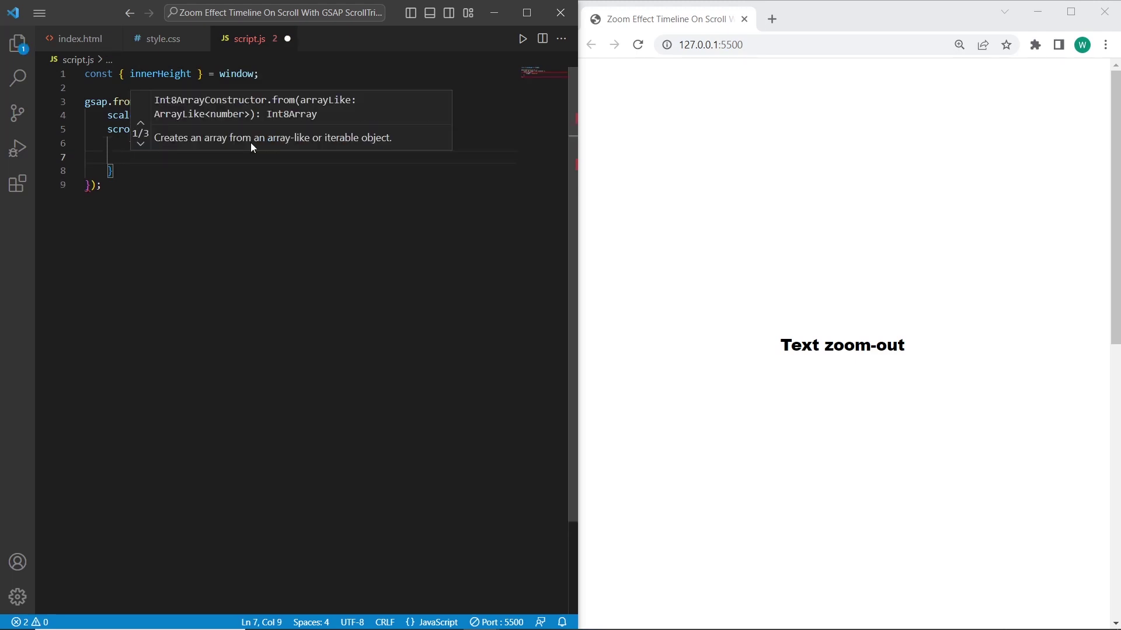
{"action": "type", "text": "pin: true"}
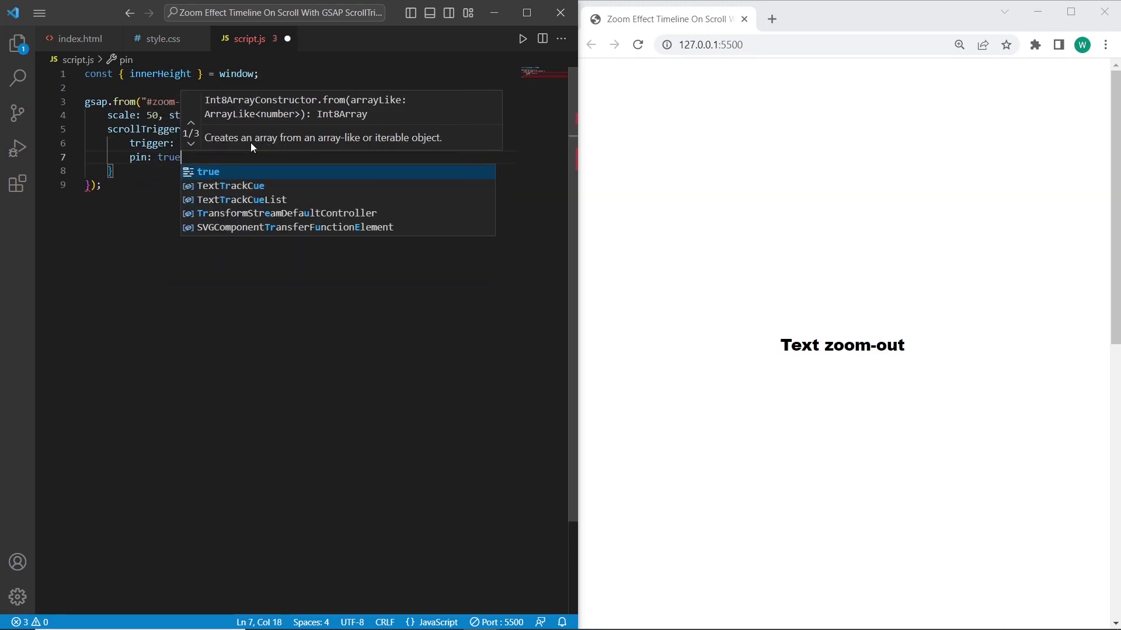
{"action": "type", "text": ","}
{"action": "key", "text": "Return"}
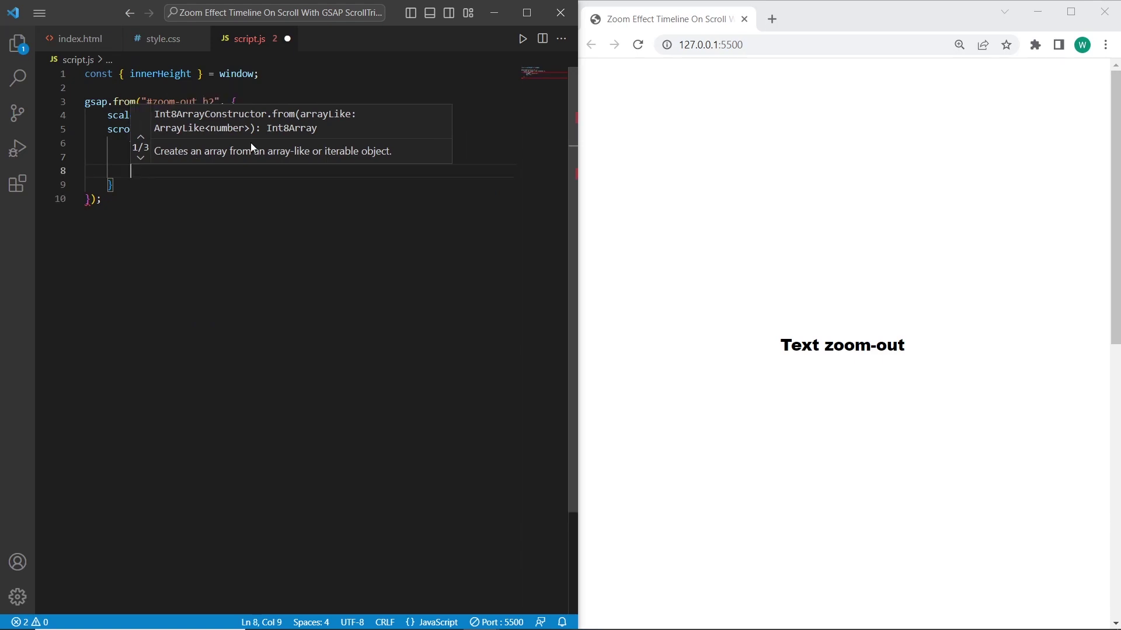
{"action": "type", "text": "end:"}
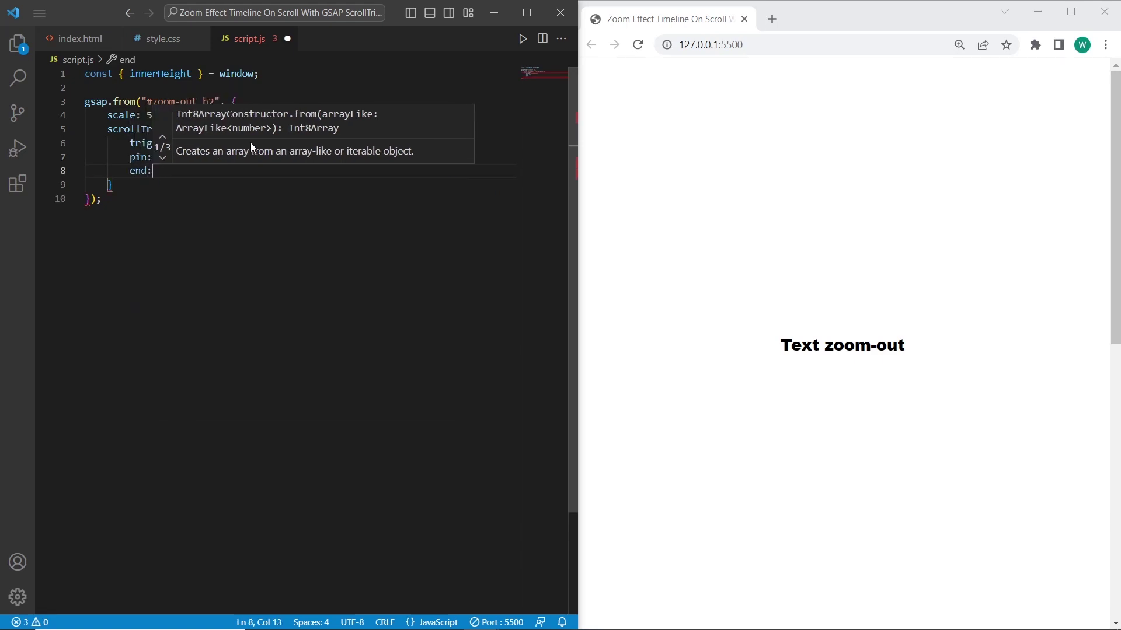
{"action": "type", "text": " `"}
{"action": "key", "text": "ctrl+s"}
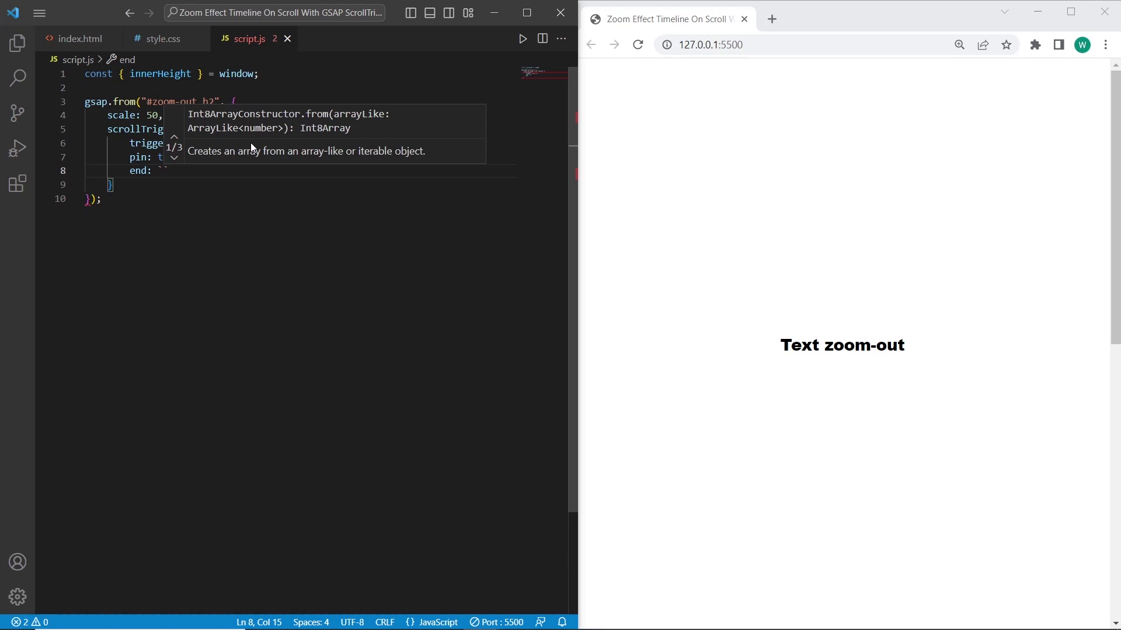
{"action": "type", "text": "+="}
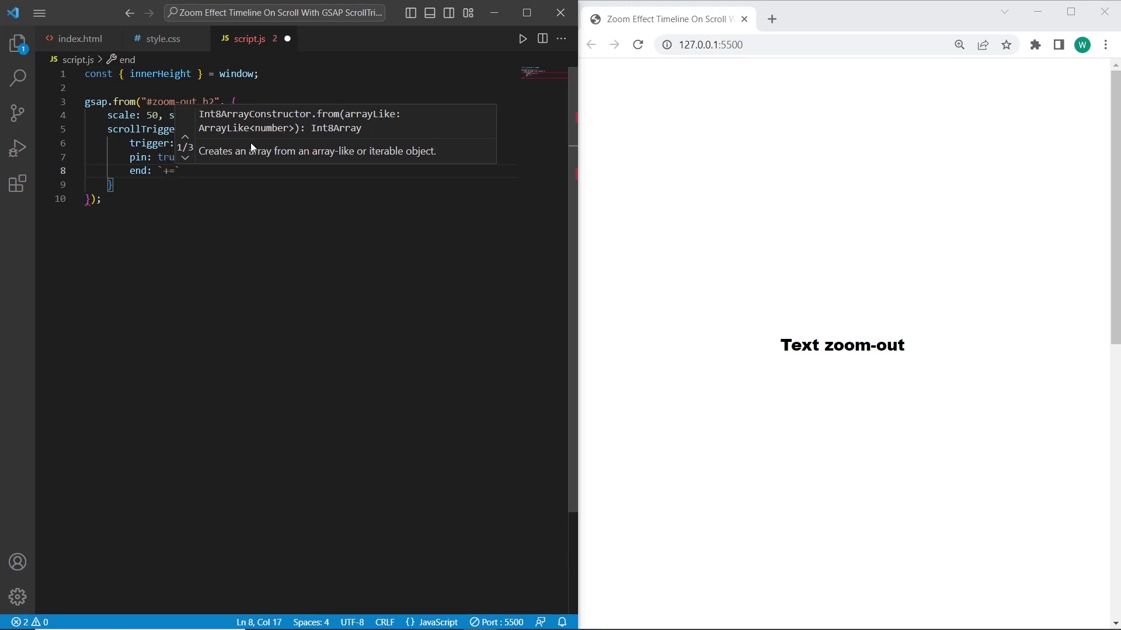
{"action": "type", "text": "${"}
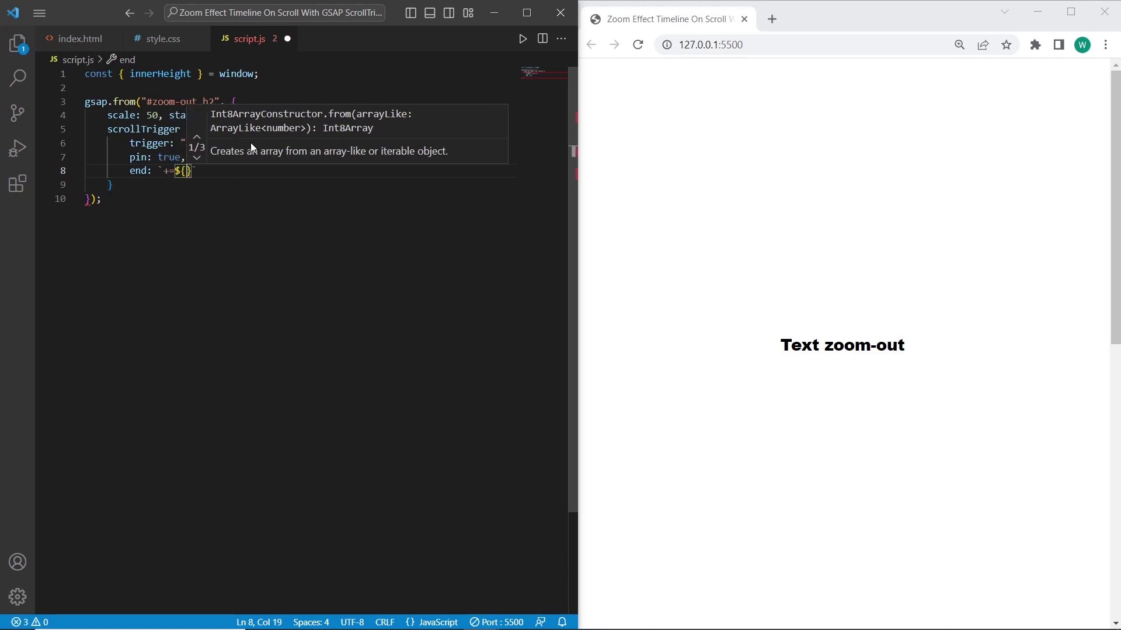
{"action": "type", "text": "innerHeight "}
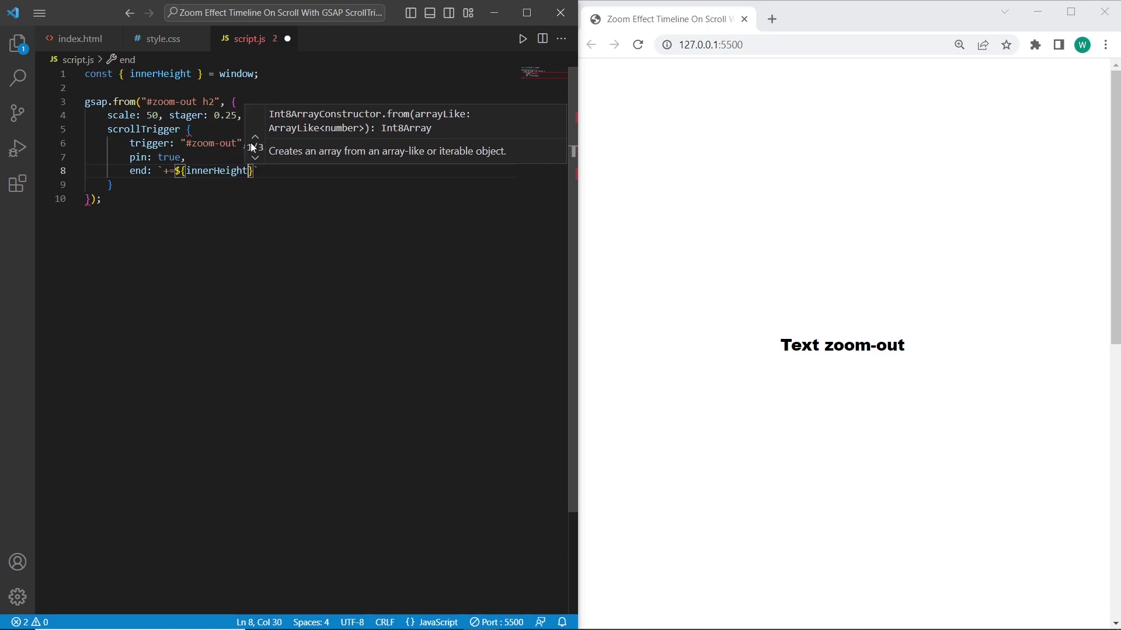
{"action": "type", "text": "* 1"}
{"action": "type", "text": ".3"}
{"action": "key", "text": "End"}
{"action": "type", "text": ","}
{"action": "key", "text": "Return"}
{"action": "type", "text": "sc"}
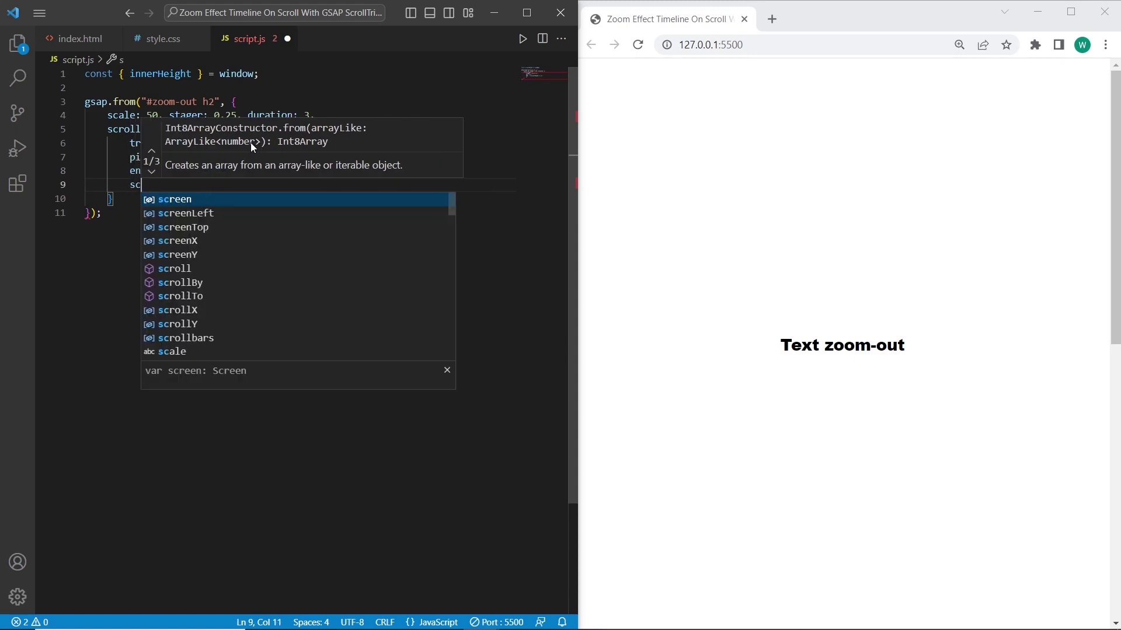
{"action": "type", "text": "rub: "}
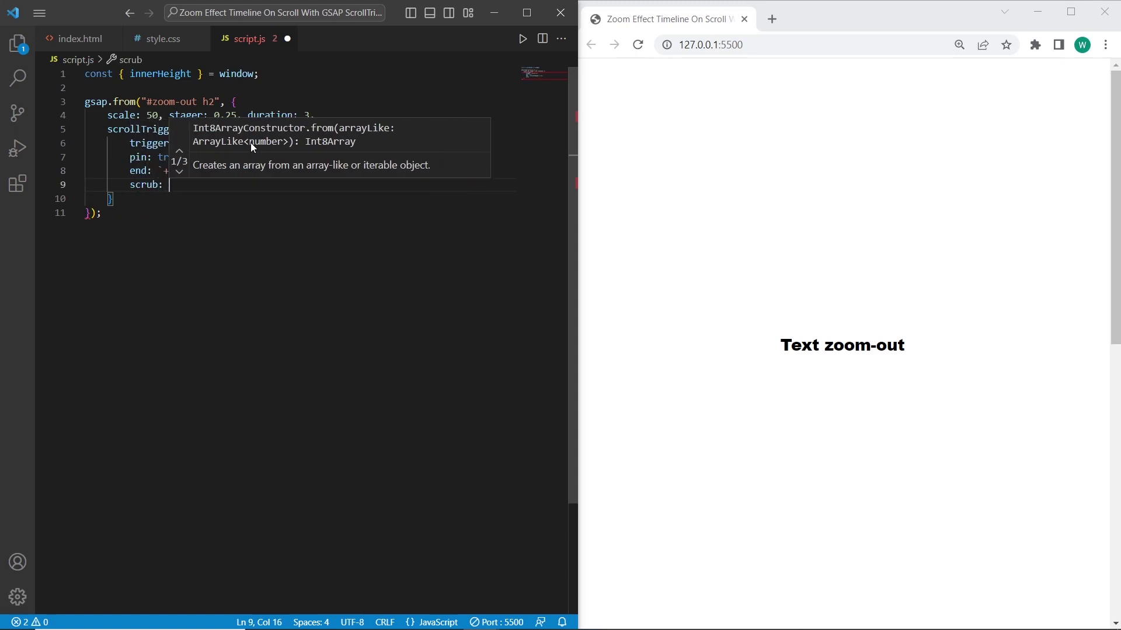
{"action": "type", "text": "3"}
{"action": "left_click", "coordinate": [187, 129]}
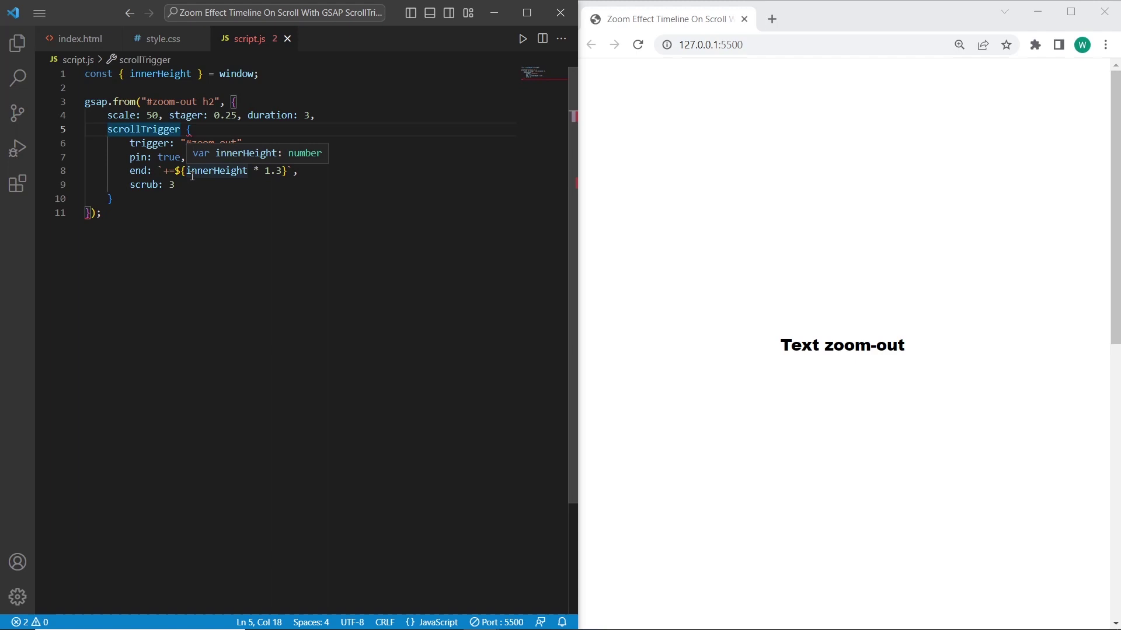
{"action": "type", "text": ":"}
{"action": "left_click", "coordinate": [149, 203]}
{"action": "key", "text": "ctrl+s"}
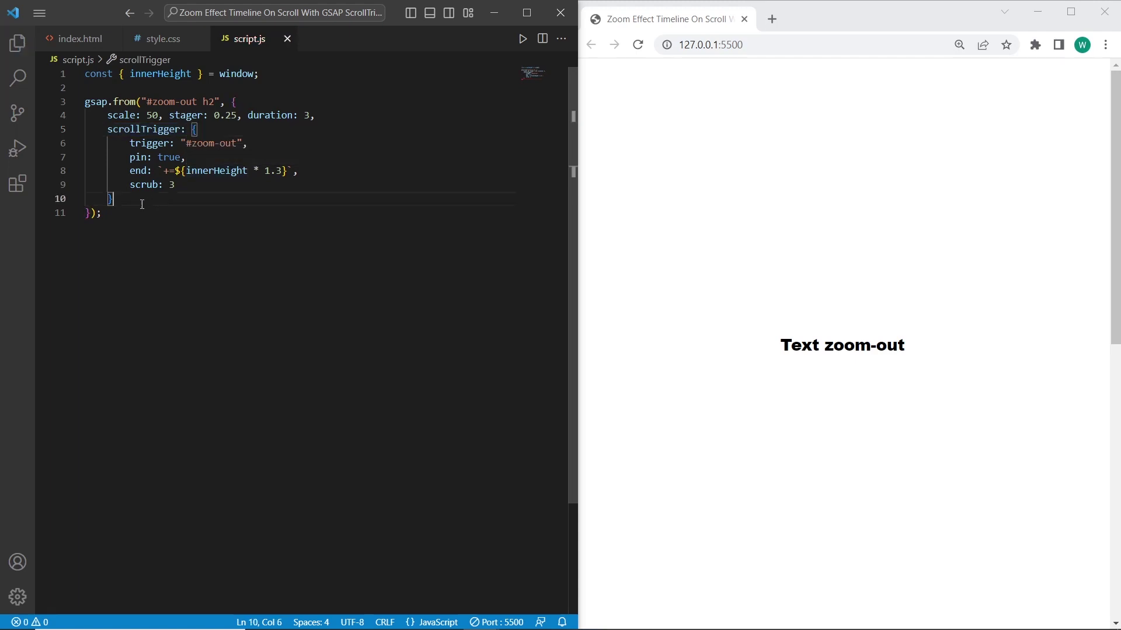
{"action": "scroll", "coordinate": [829, 343], "scroll_direction": "down", "scroll_amount": 5}
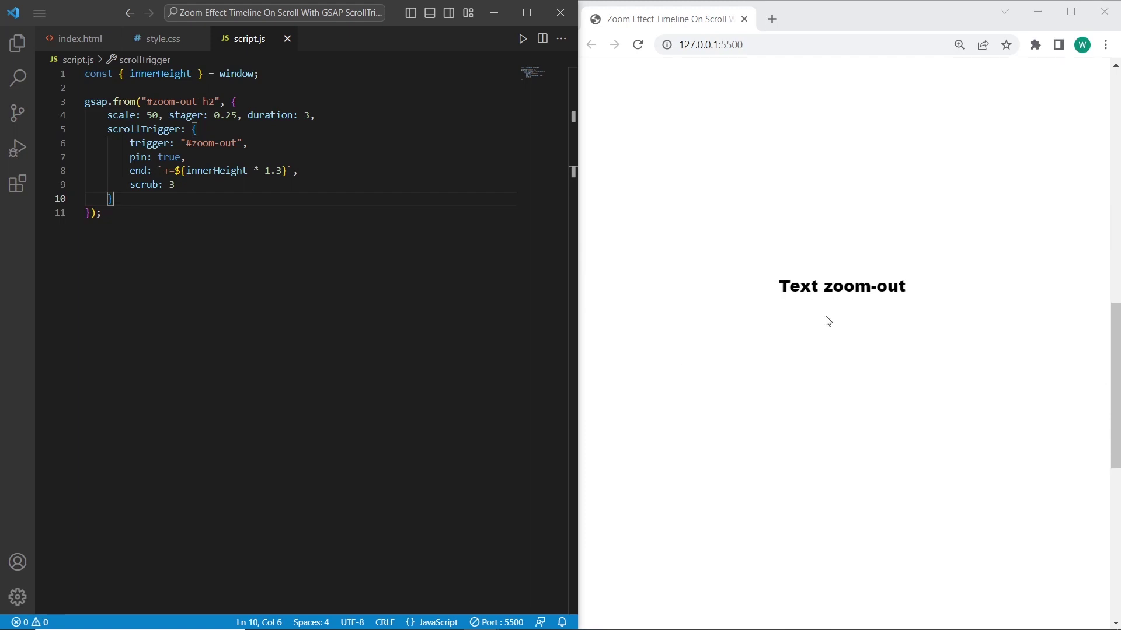
{"action": "scroll", "coordinate": [830, 340], "scroll_direction": "down", "scroll_amount": 5}
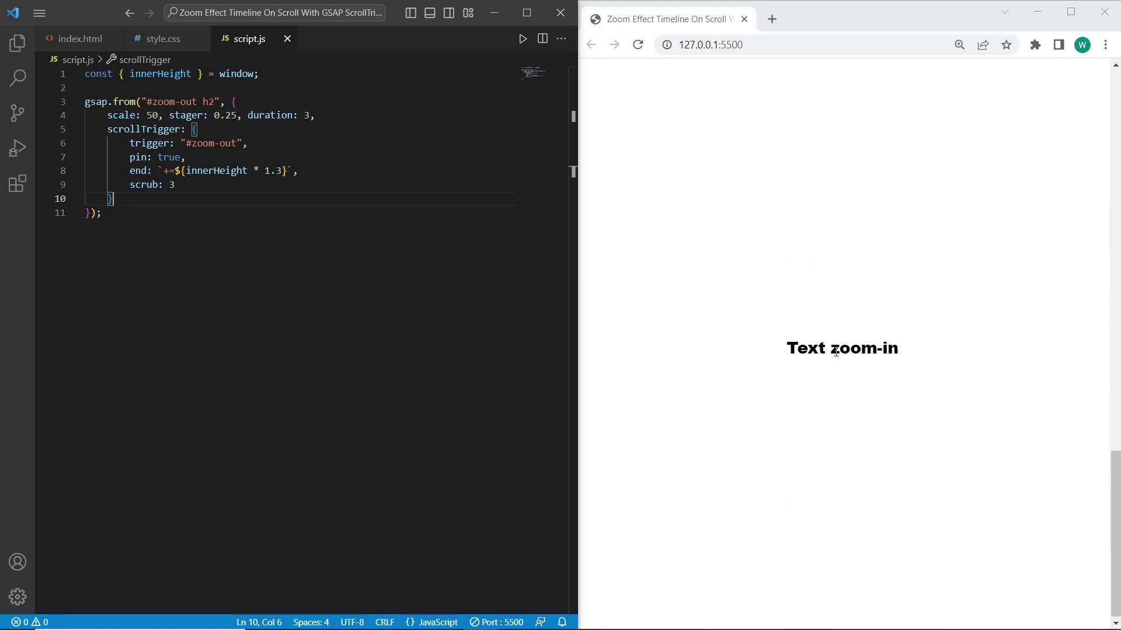
{"action": "scroll", "coordinate": [895, 344], "scroll_direction": "up", "scroll_amount": 5}
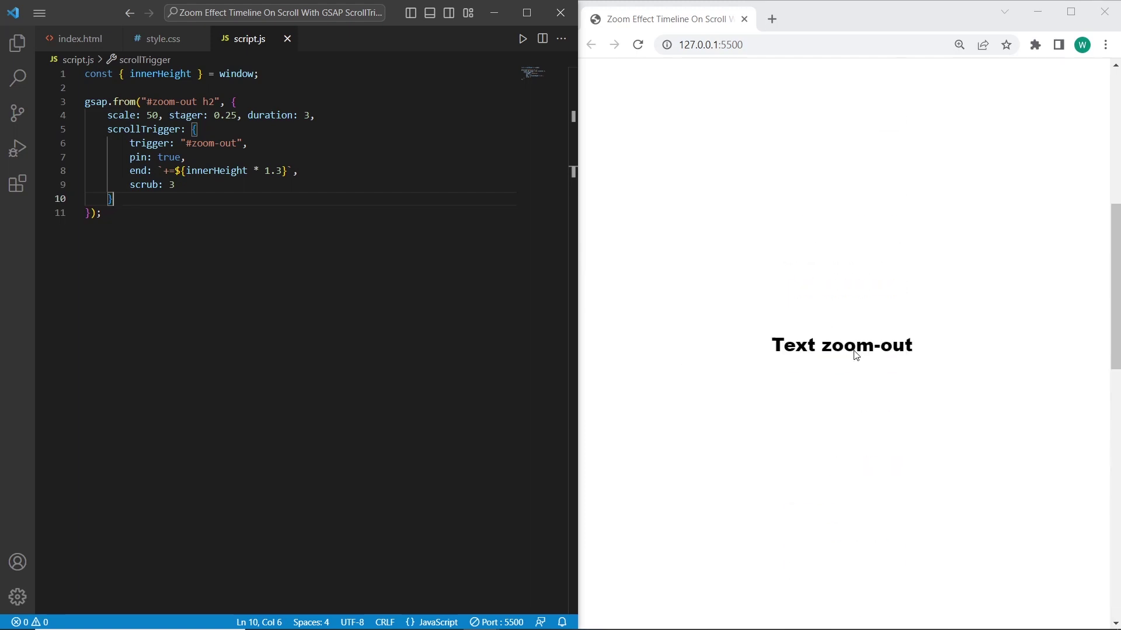
- Try zoom-out scale values of 100 and 300, then revert to 50 and save
{"action": "left_click", "coordinate": [155, 114]}
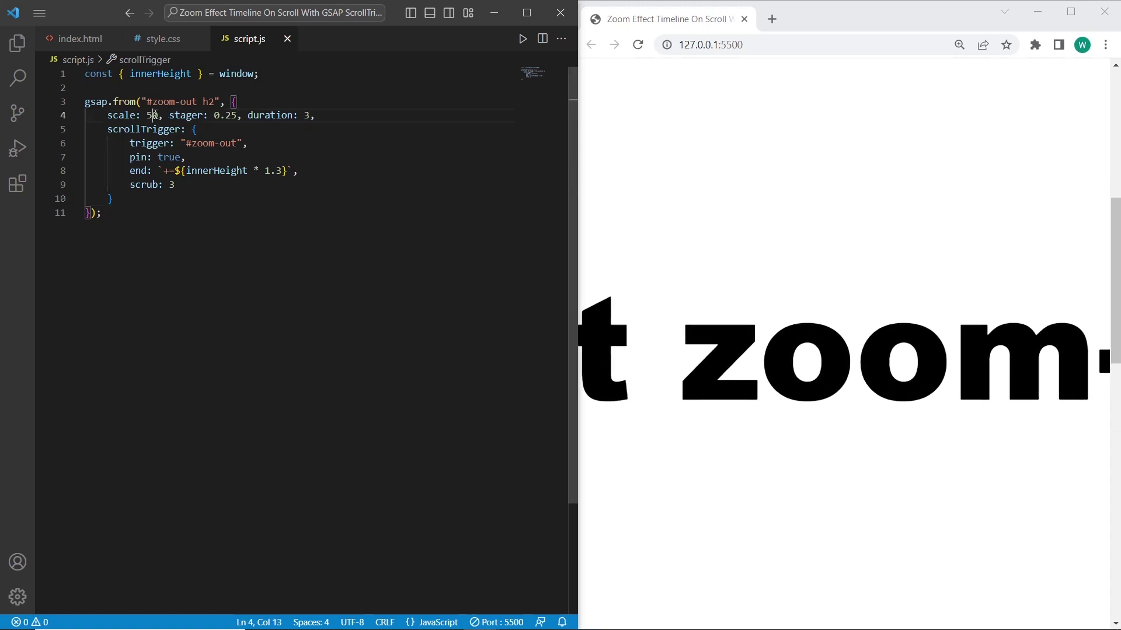
{"action": "key", "text": "BackSpace"}
{"action": "type", "text": "10"}
{"action": "key", "text": "ctrl+s"}
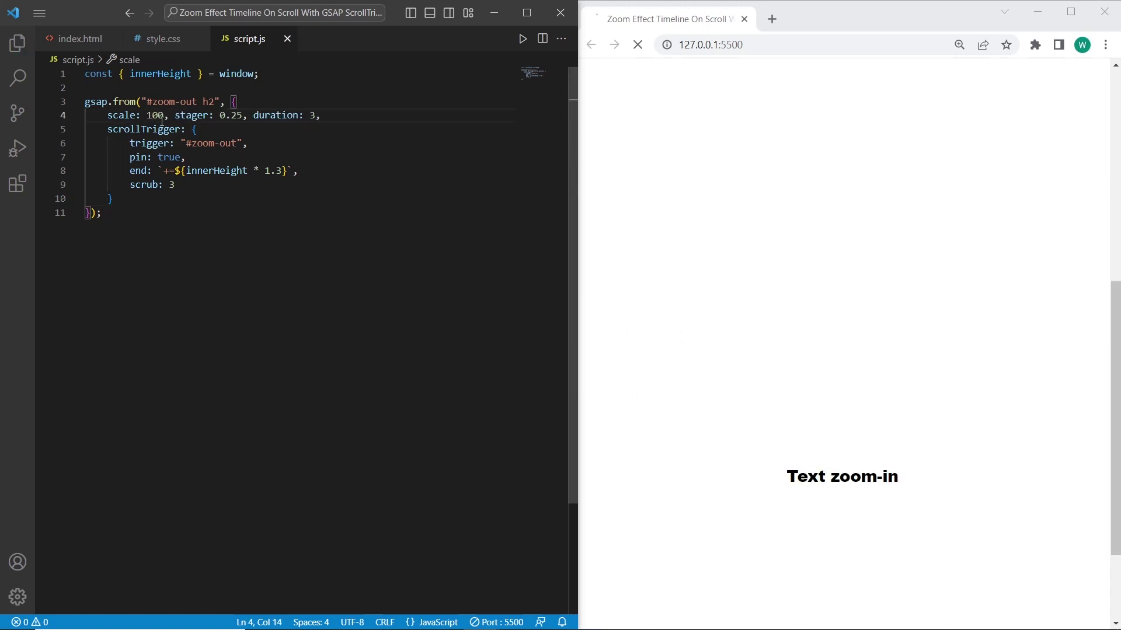
{"action": "scroll", "coordinate": [875, 307], "scroll_direction": "up", "scroll_amount": 5}
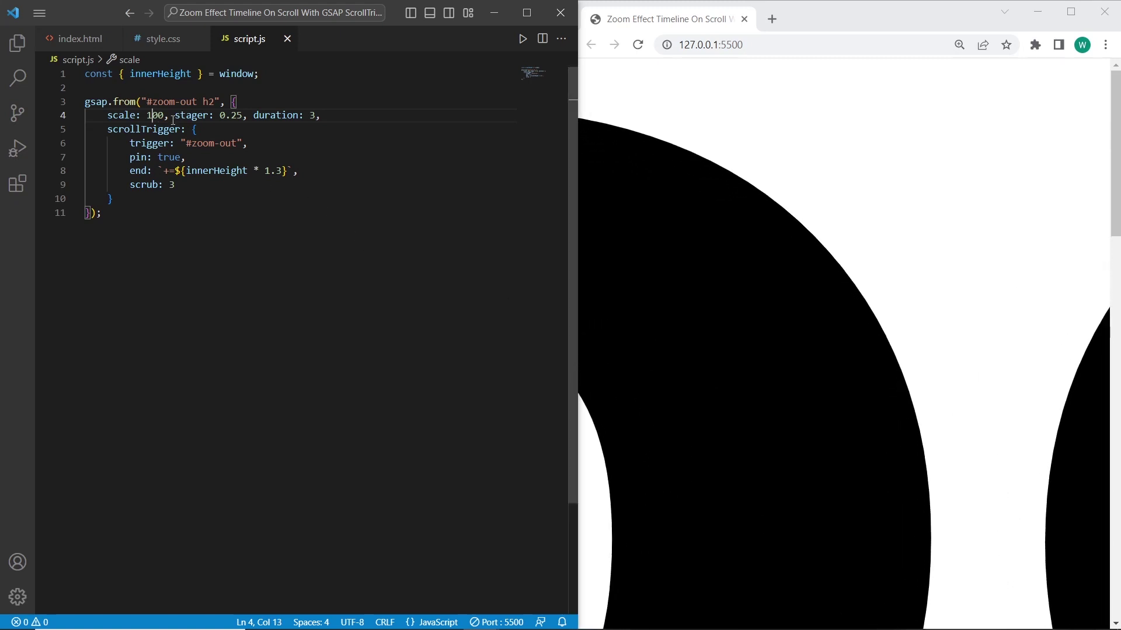
{"action": "key", "text": "Left"}
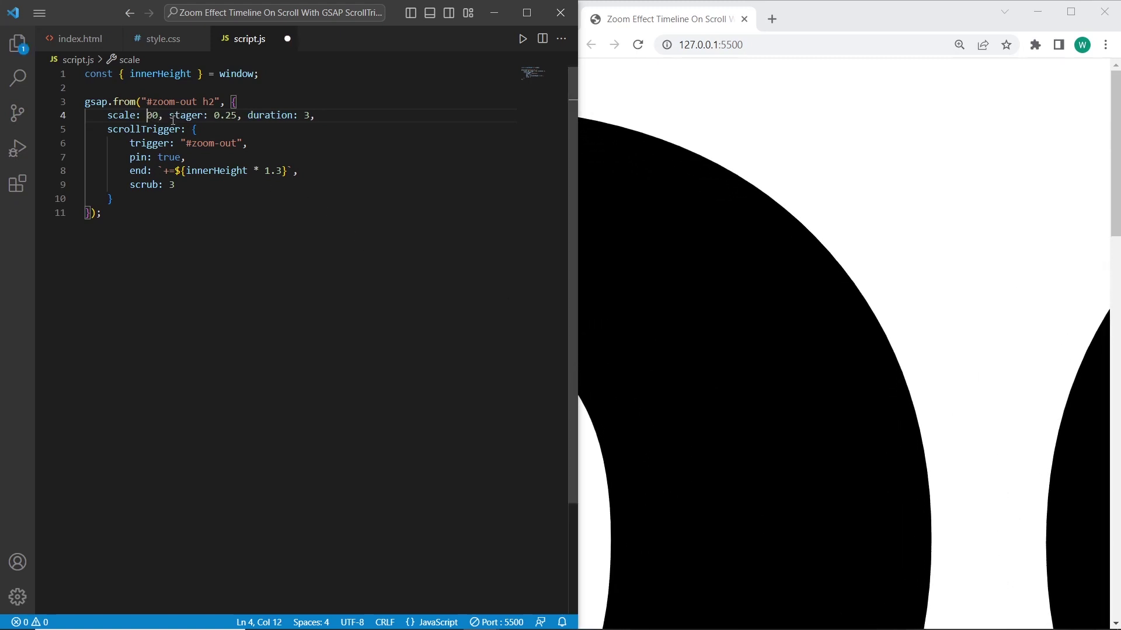
{"action": "key", "text": "ctrl+s"}
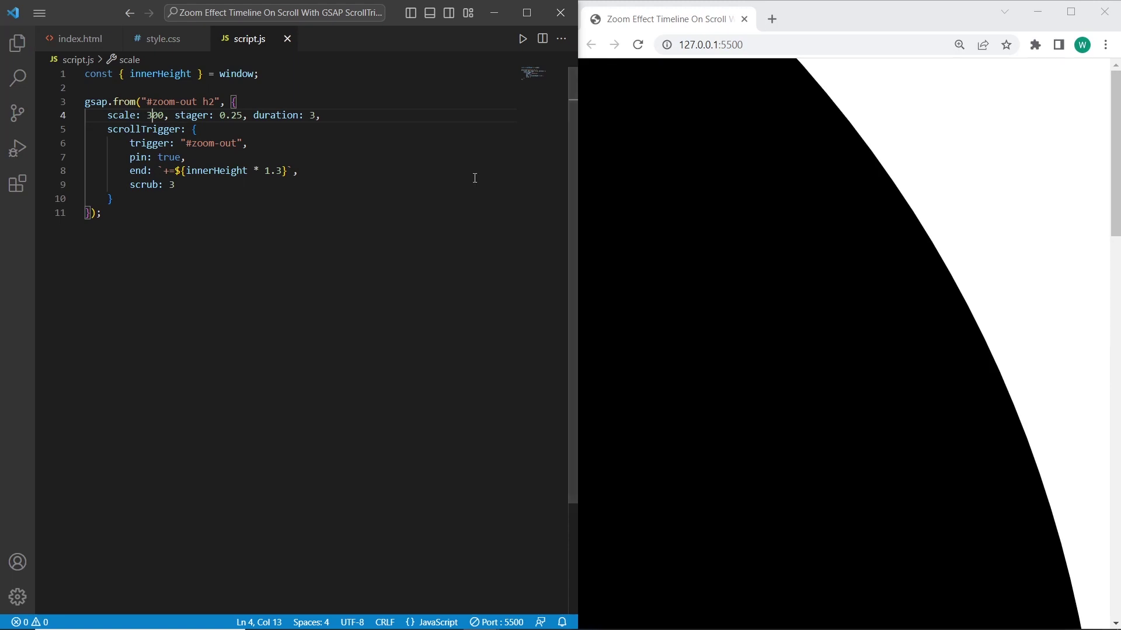
{"action": "scroll", "coordinate": [853, 298], "scroll_direction": "down", "scroll_amount": 5}
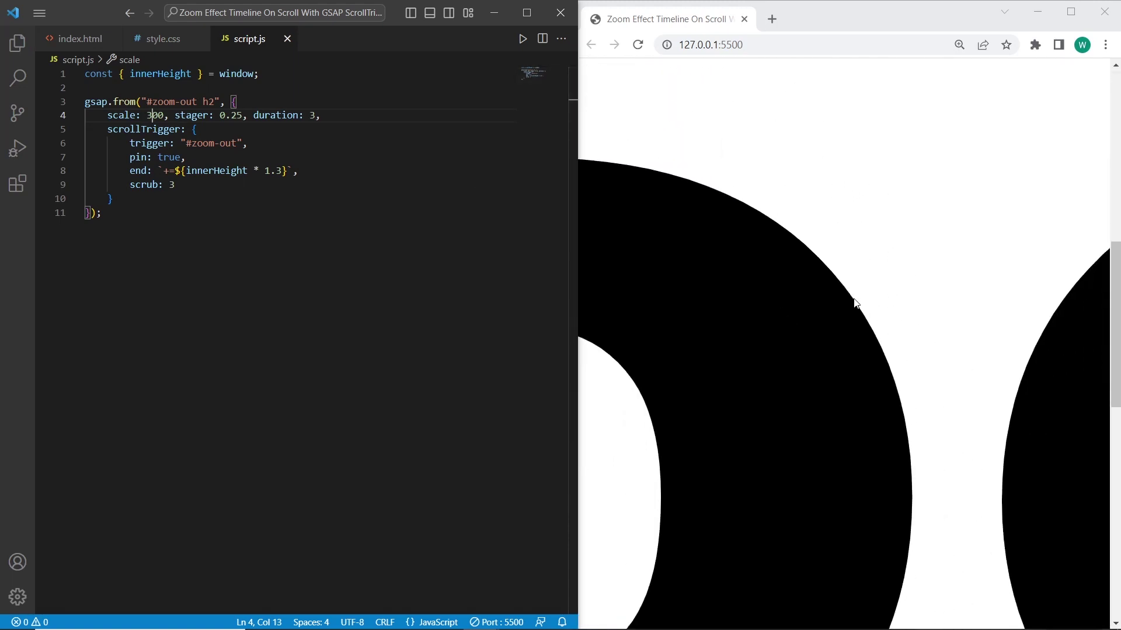
{"action": "scroll", "coordinate": [853, 302], "scroll_direction": "down", "scroll_amount": 3}
{"action": "scroll", "coordinate": [854, 302], "scroll_direction": "up", "scroll_amount": 3}
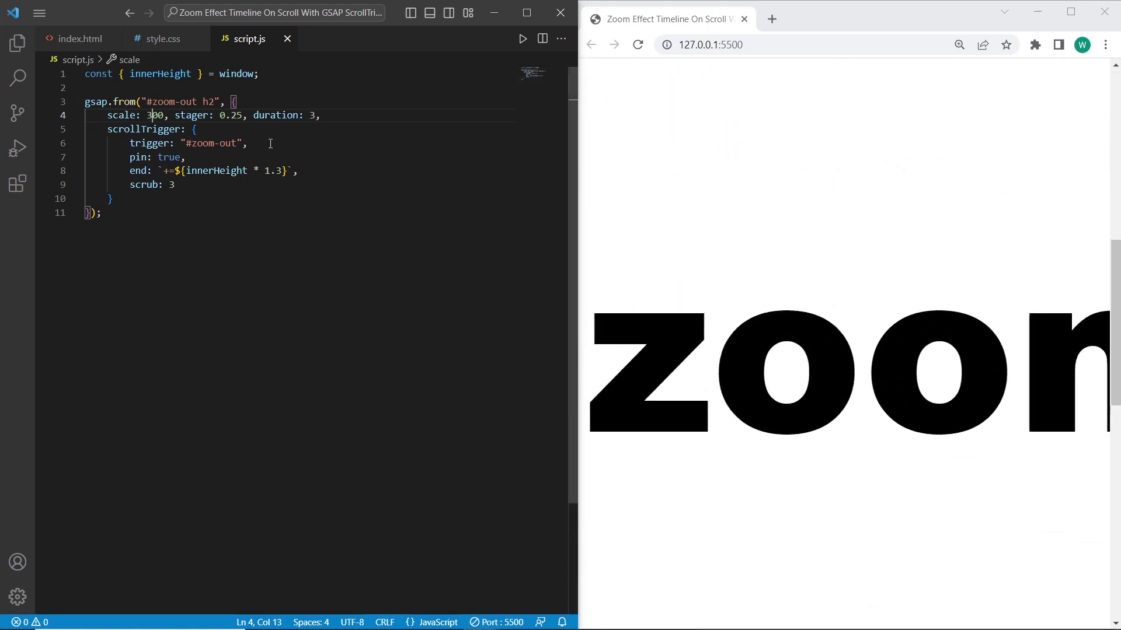
{"action": "key", "text": "ctrl+z"}
{"action": "key", "text": "ctrl+s"}
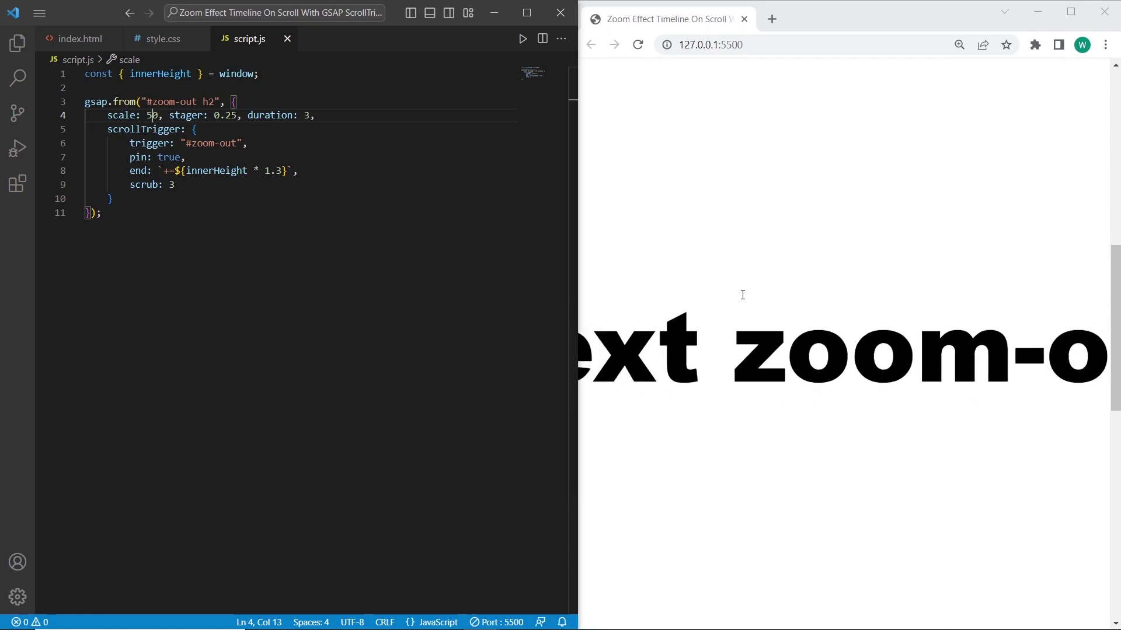
{"action": "scroll", "coordinate": [742, 294], "scroll_direction": "down", "scroll_amount": 3}
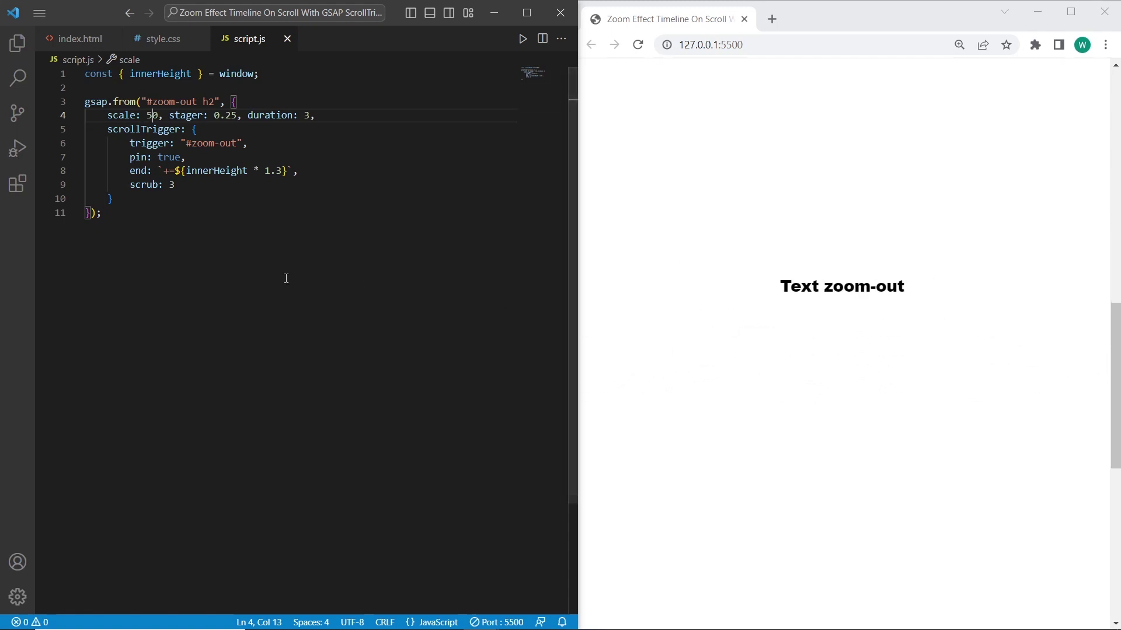
- Check the section ids in index.html, then duplicate the first gsap tween block
{"action": "left_click", "coordinate": [80, 42]}
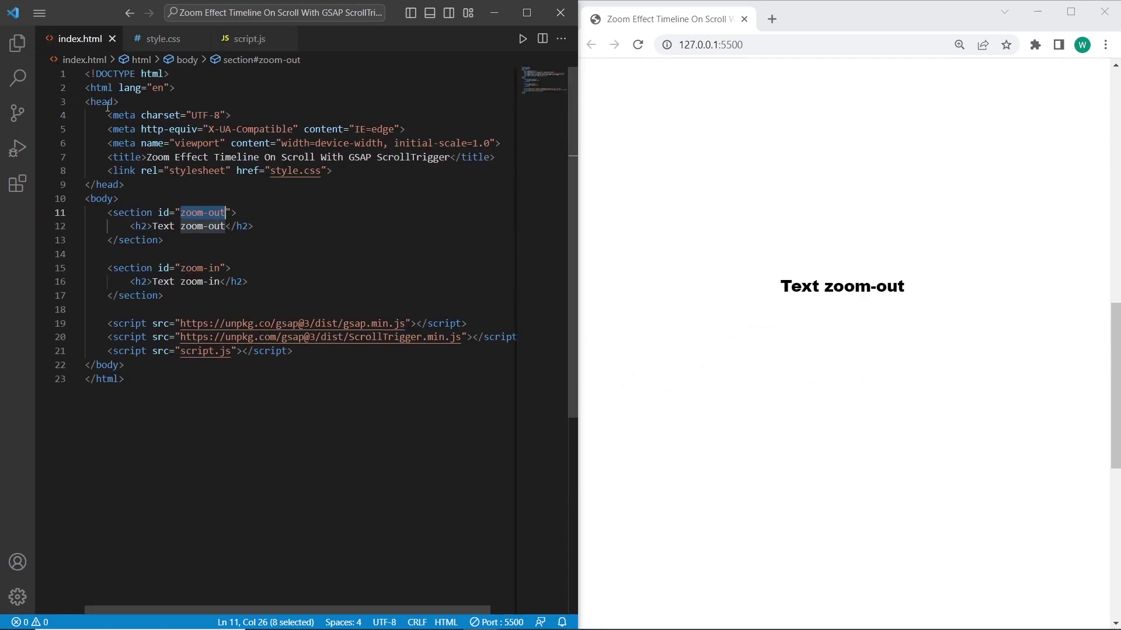
{"action": "left_click", "coordinate": [177, 251]}
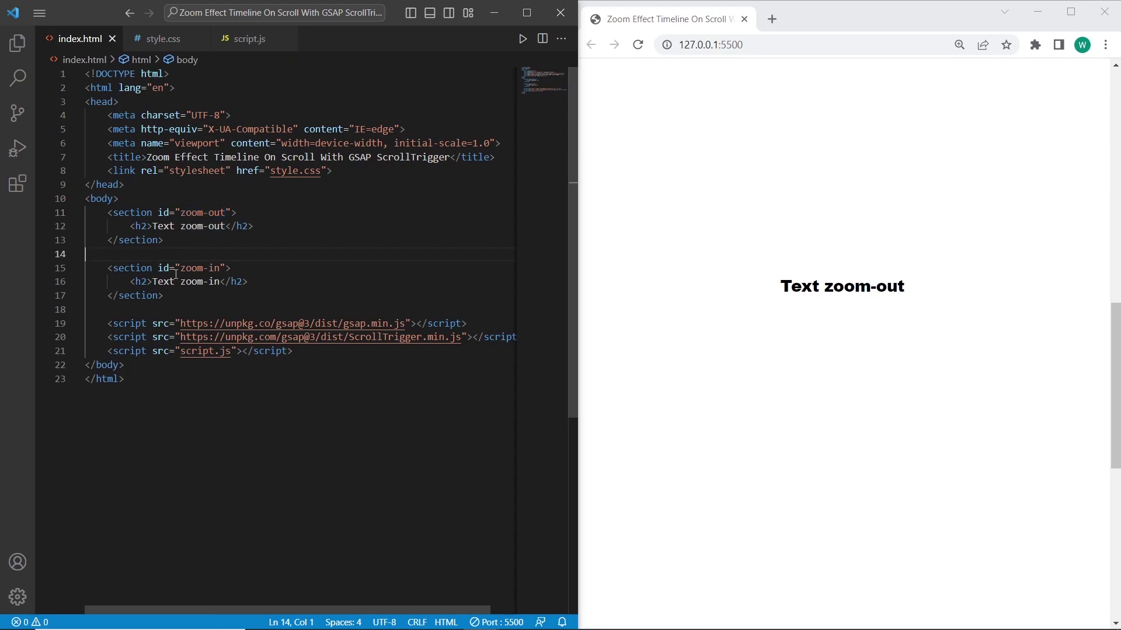
{"action": "left_click", "coordinate": [246, 39]}
{"action": "left_click_drag", "start_coordinate": [103, 215], "coordinate": [71, 108]}
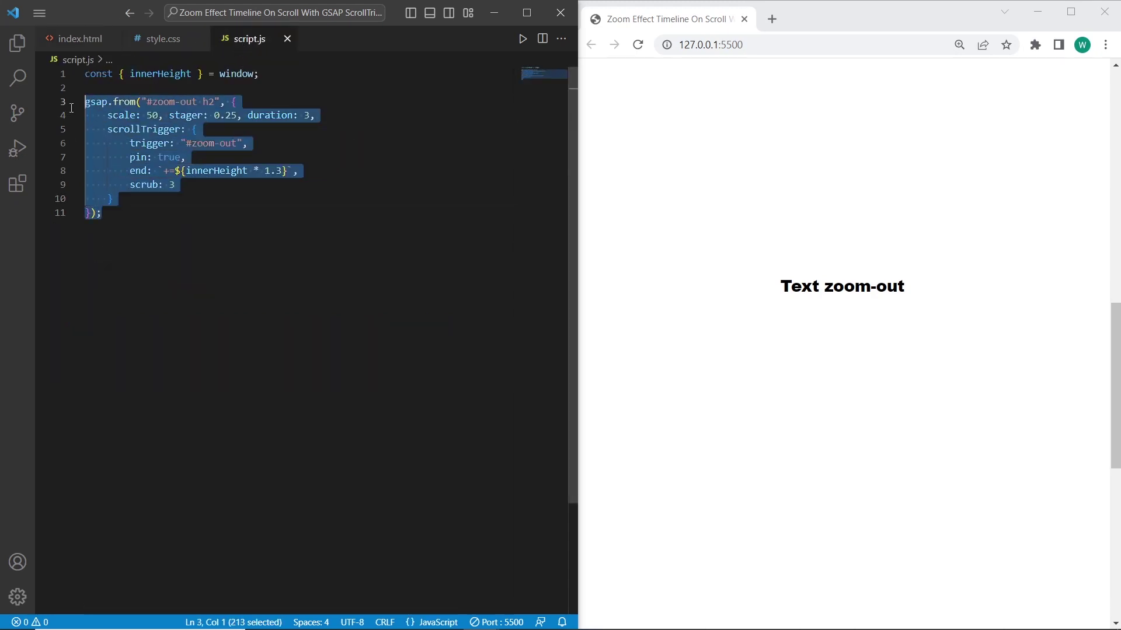
{"action": "key", "text": "ctrl+c"}
{"action": "key", "text": "Right"}
{"action": "key", "text": "Return"}
{"action": "key", "text": "Return"}
{"action": "key", "text": "ctrl+v"}
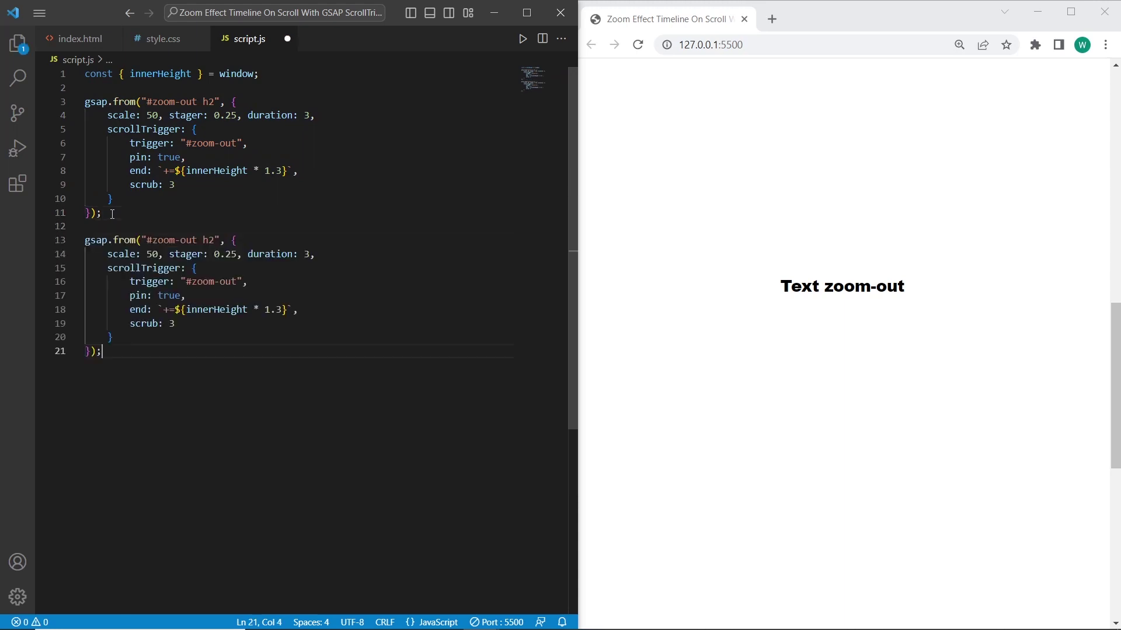
- Make the copy gsap.to on "#zoom-in h2" with scale 100 and trigger "#zoom-in"
{"action": "double_click", "coordinate": [130, 241]}
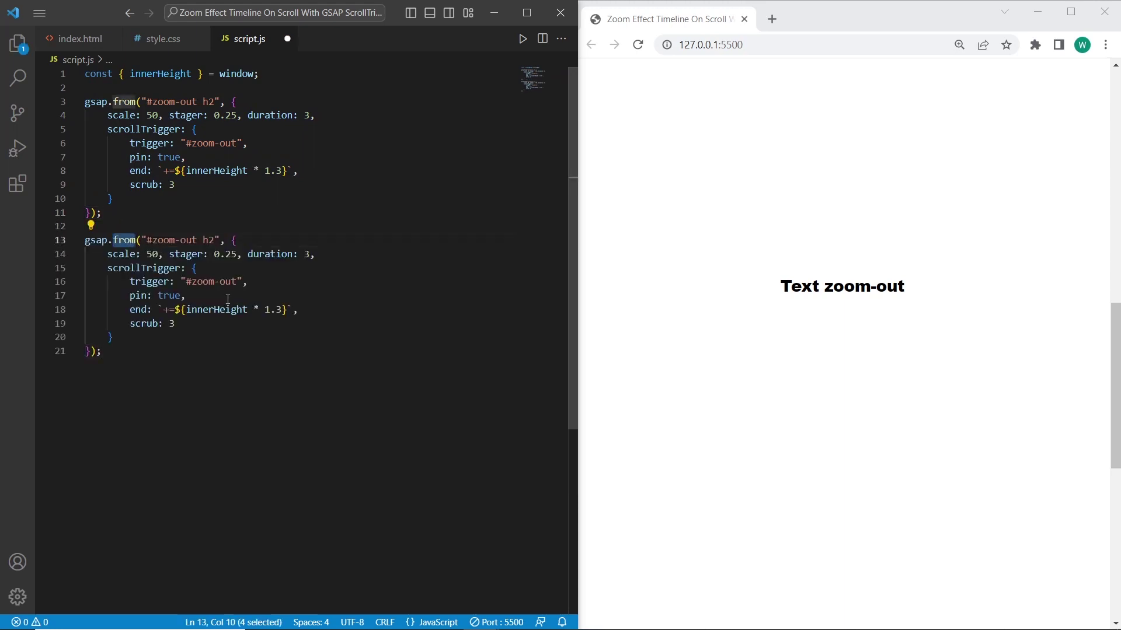
{"action": "type", "text": "to"}
{"action": "left_click", "coordinate": [173, 240]}
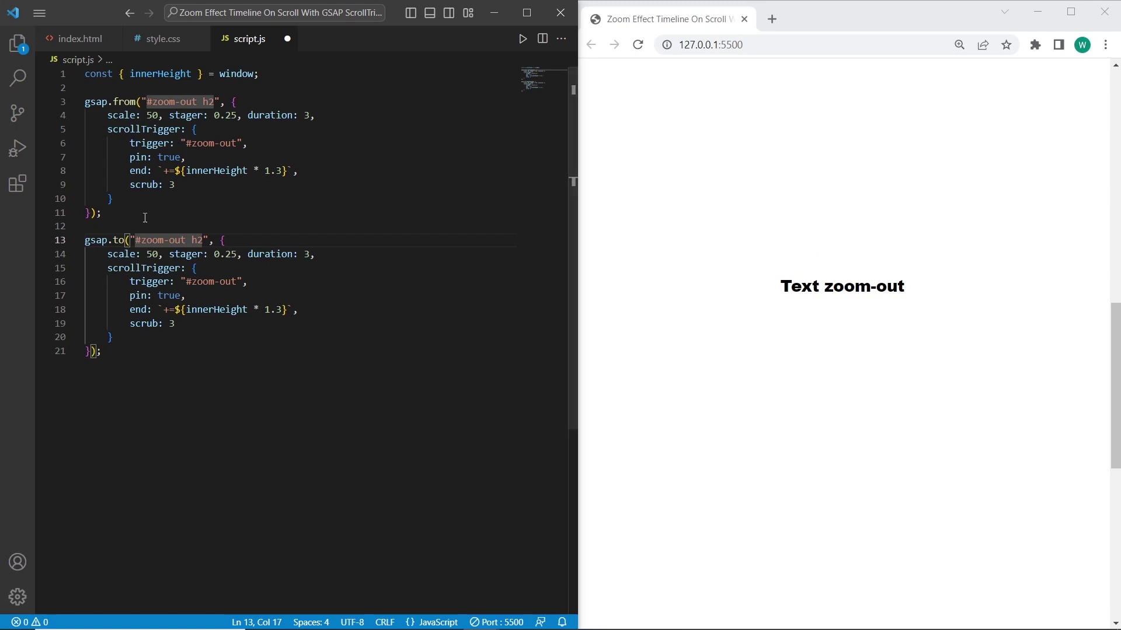
{"action": "double_click", "coordinate": [181, 240]}
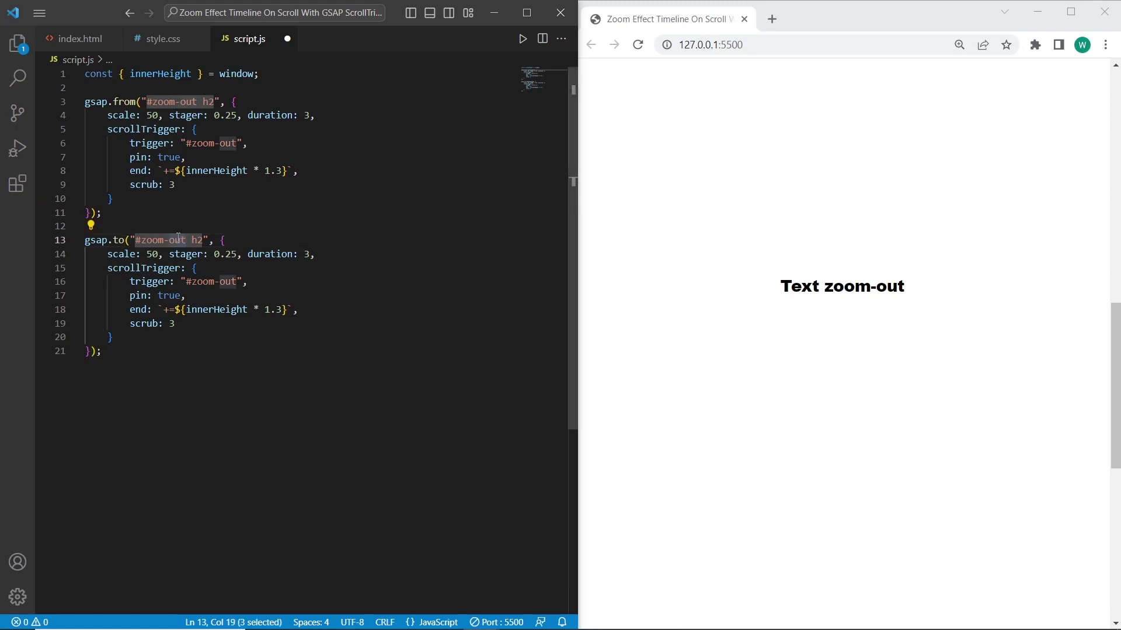
{"action": "type", "text": "in"}
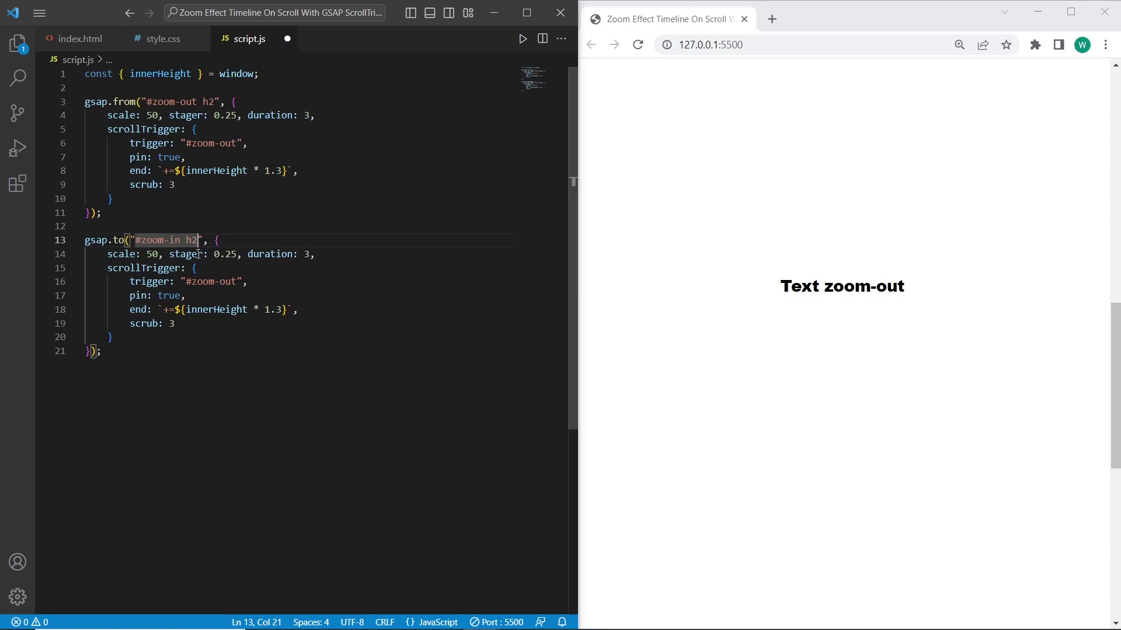
{"action": "key", "text": "ctrl+s"}
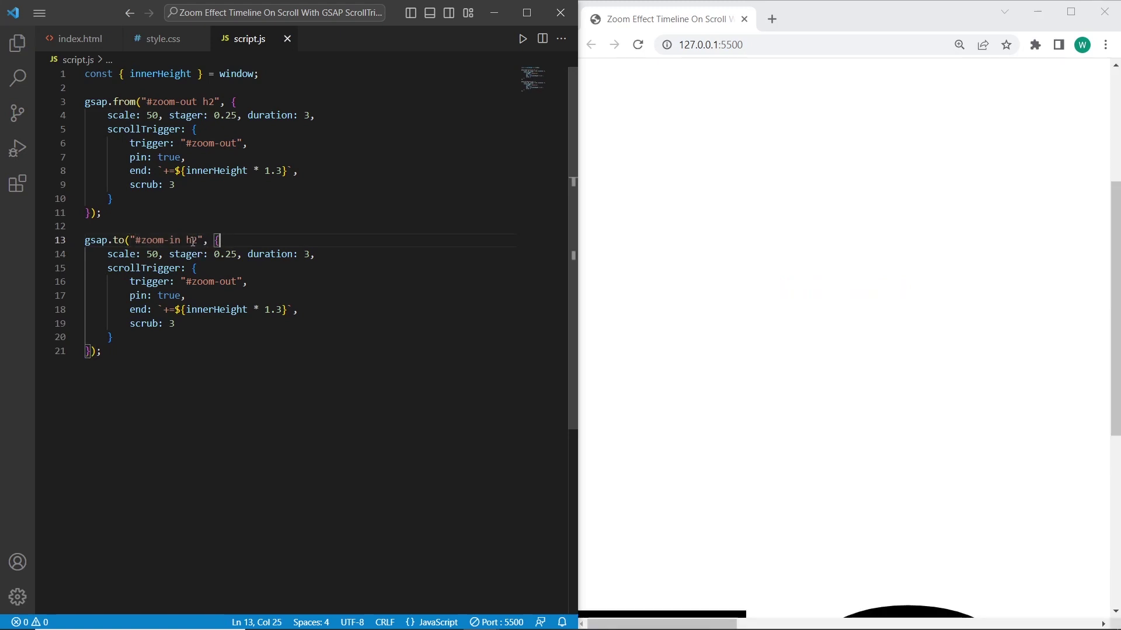
{"action": "key", "text": "BackSpace"}
{"action": "type", "text": "10"}
{"action": "key", "text": "ctrl+s"}
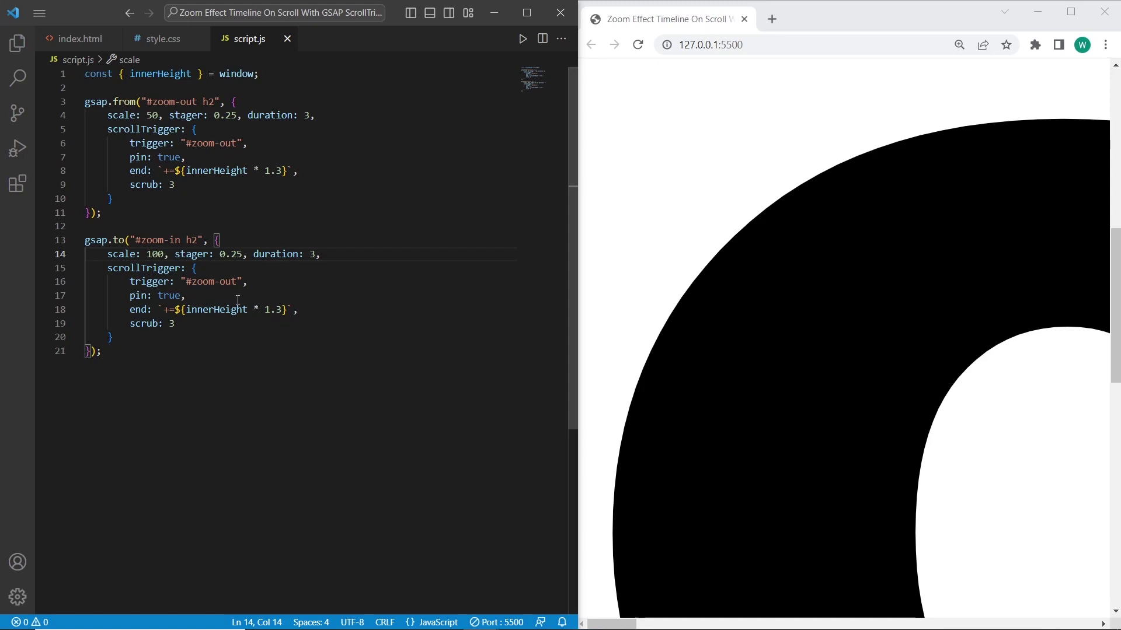
{"action": "double_click", "coordinate": [231, 281]}
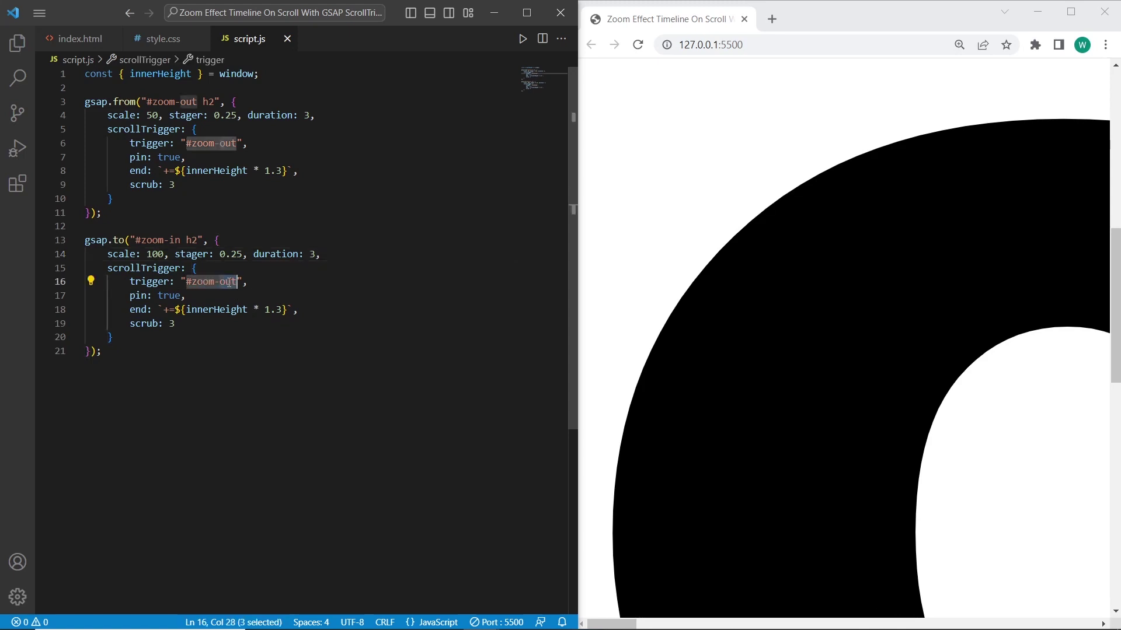
{"action": "type", "text": "in"}
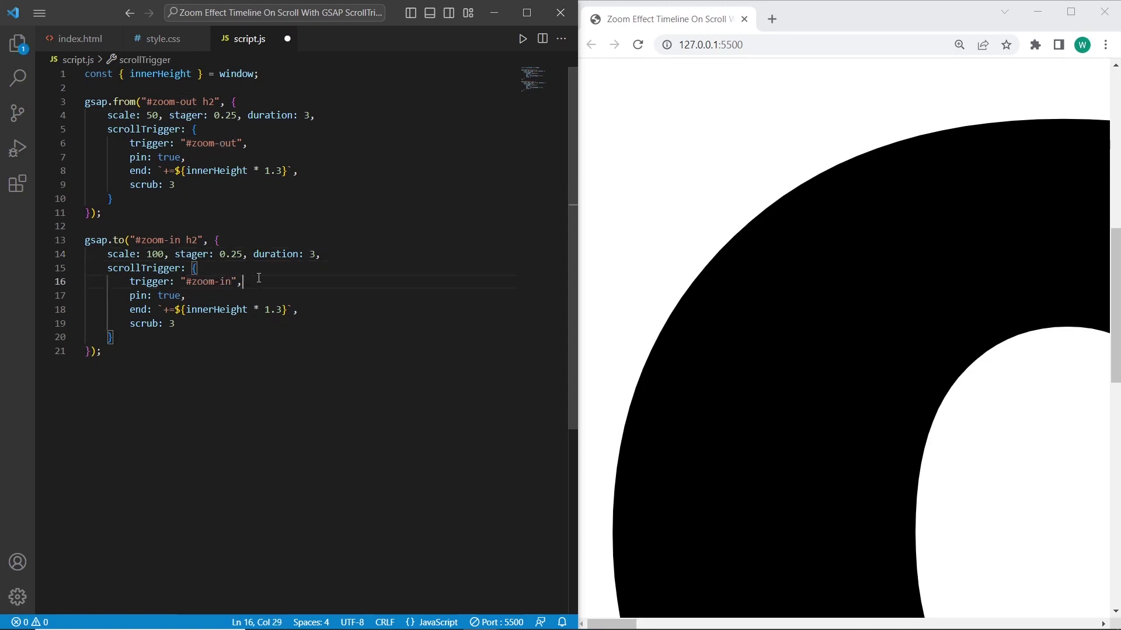
{"action": "key", "text": "ctrl+s"}
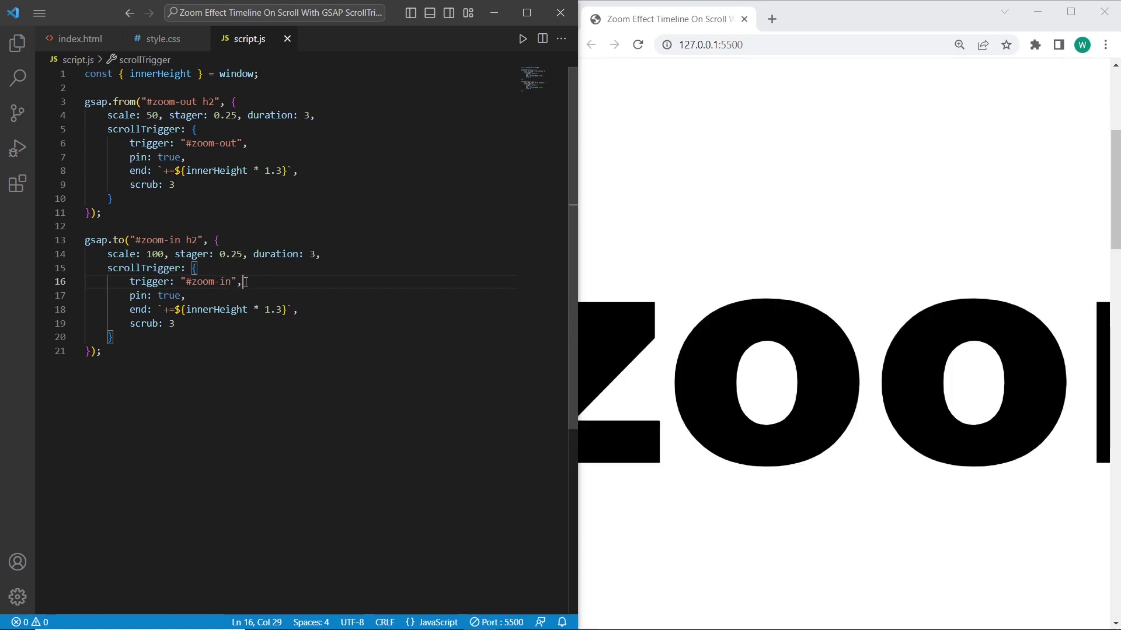
{"action": "scroll", "coordinate": [863, 218], "scroll_direction": "down", "scroll_amount": 3}
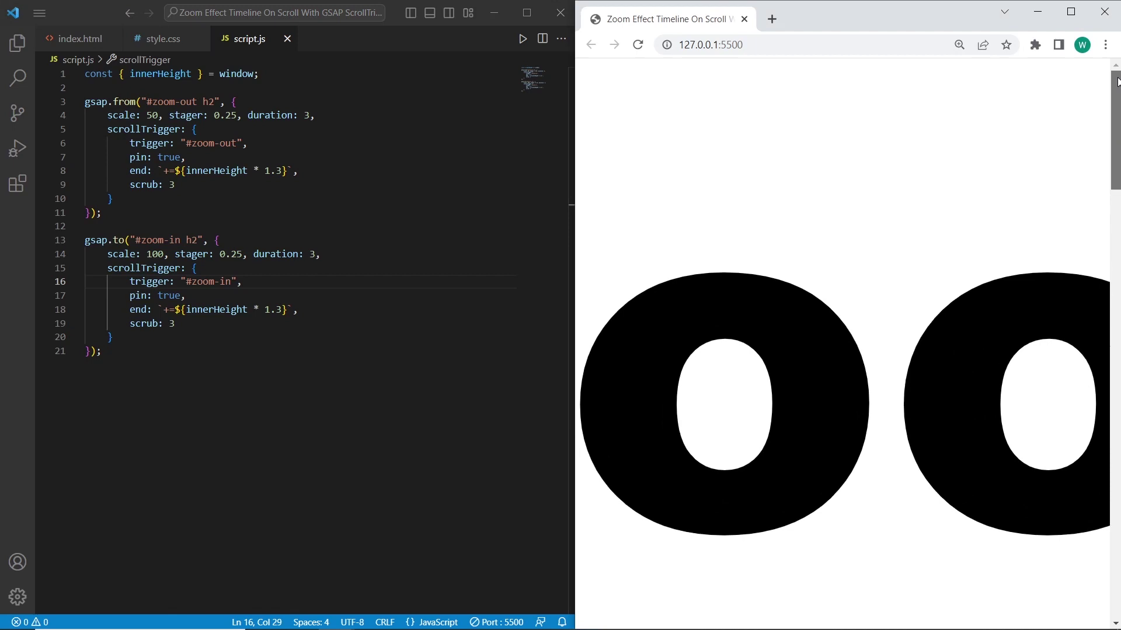
{"action": "key", "text": "Down"}
{"action": "key", "text": "Down"}
{"action": "key", "text": "Down"}
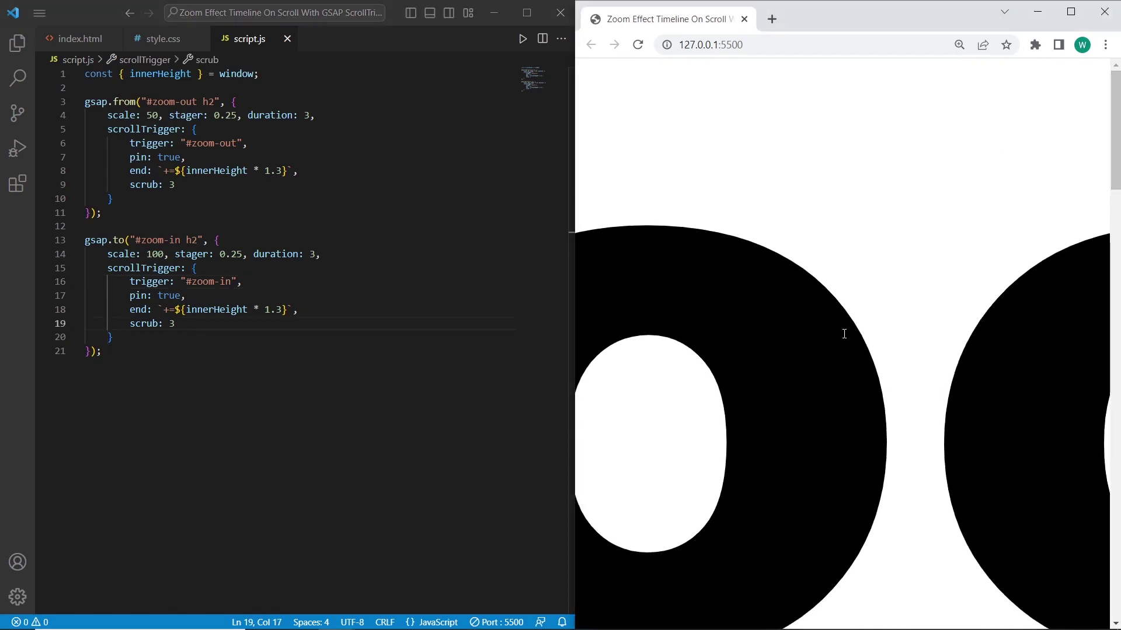
{"action": "scroll", "coordinate": [847, 332], "scroll_direction": "down", "scroll_amount": 3}
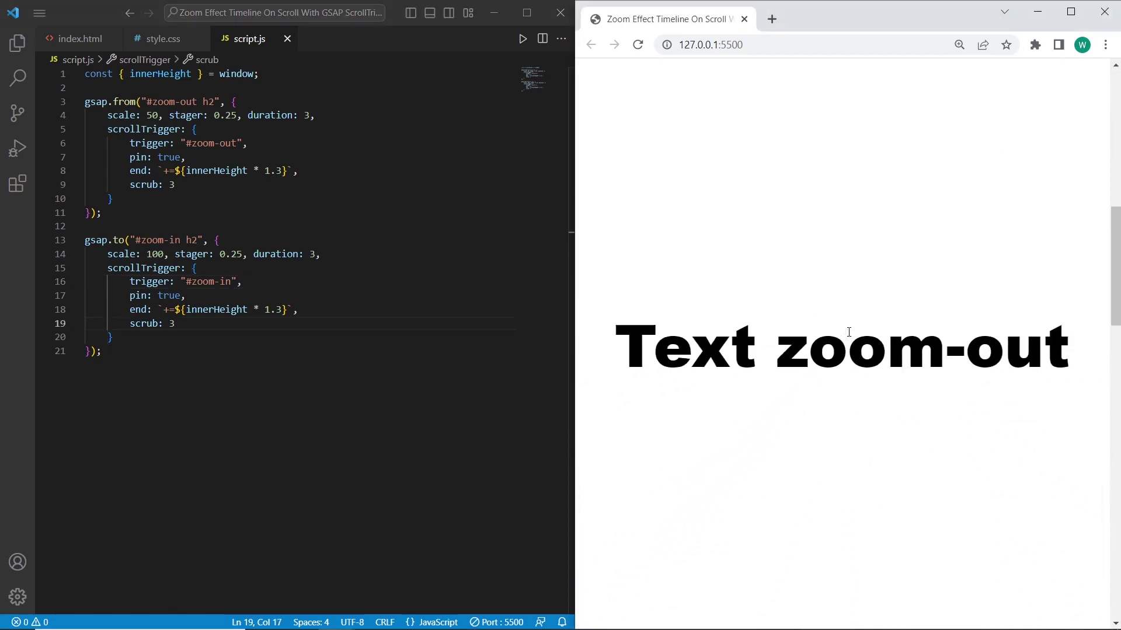
{"action": "scroll", "coordinate": [848, 334], "scroll_direction": "down", "scroll_amount": 2}
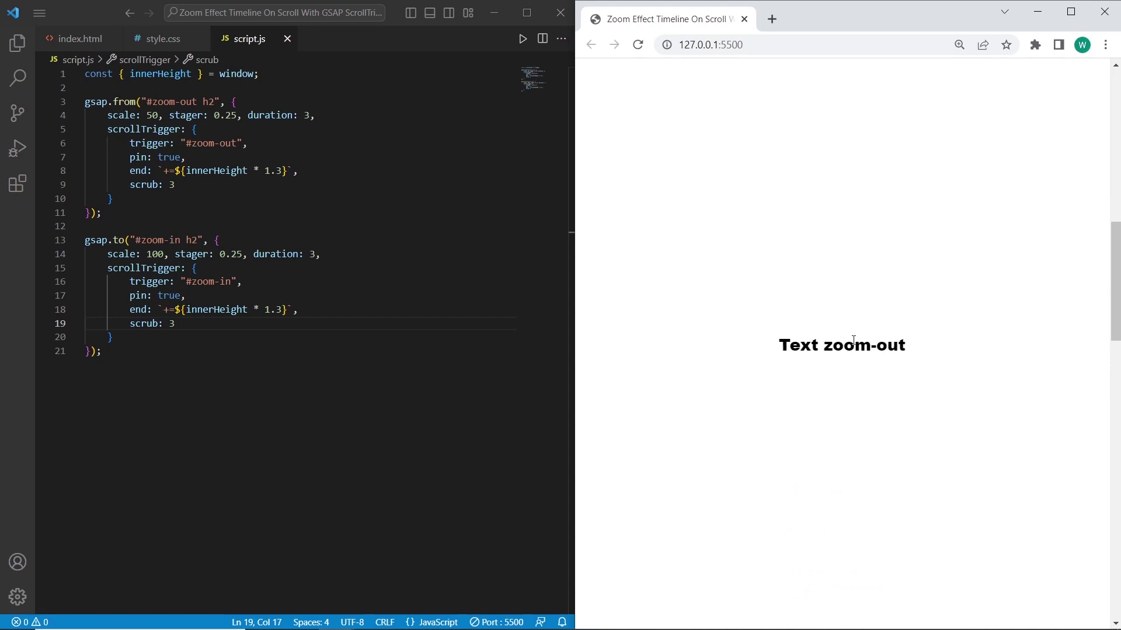
{"action": "scroll", "coordinate": [863, 351], "scroll_direction": "down", "scroll_amount": 2}
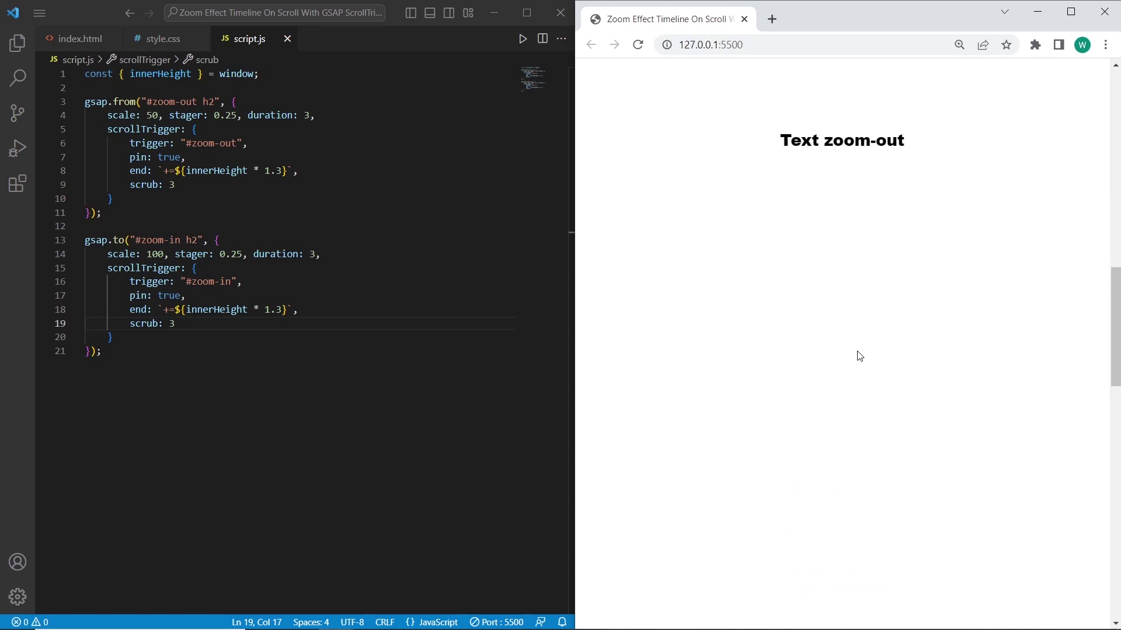
{"action": "scroll", "coordinate": [859, 355], "scroll_direction": "down", "scroll_amount": 2}
{"action": "scroll", "coordinate": [858, 354], "scroll_direction": "down", "scroll_amount": 1}
{"action": "scroll", "coordinate": [858, 352], "scroll_direction": "down", "scroll_amount": 1}
{"action": "scroll", "coordinate": [858, 351], "scroll_direction": "down", "scroll_amount": 2}
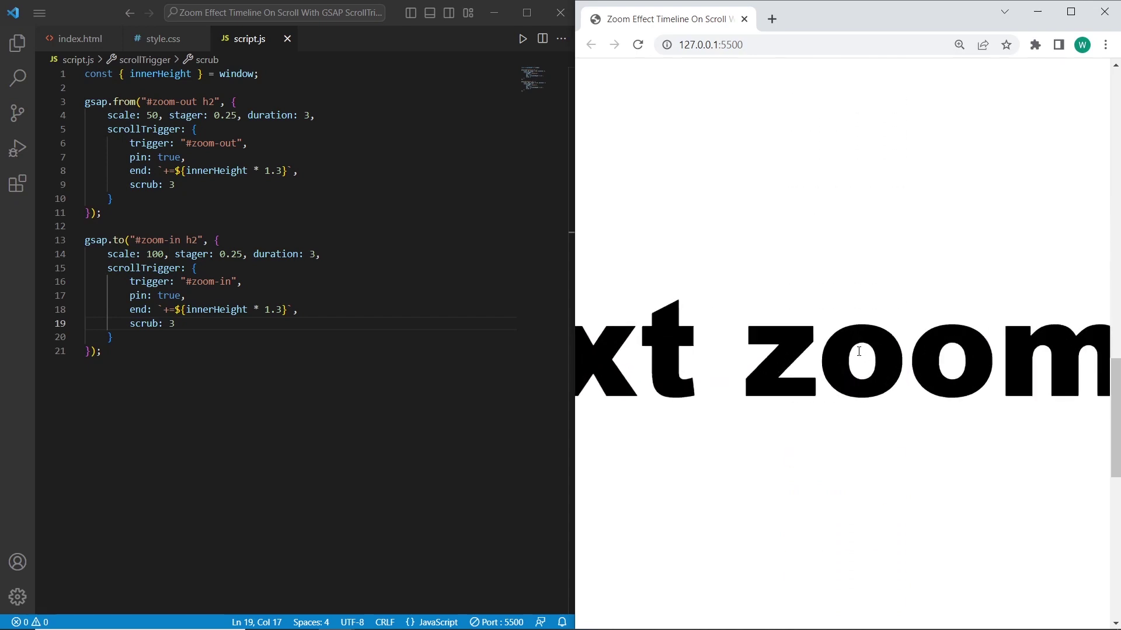
{"action": "scroll", "coordinate": [858, 350], "scroll_direction": "down", "scroll_amount": 2}
{"action": "scroll", "coordinate": [858, 351], "scroll_direction": "down", "scroll_amount": 2}
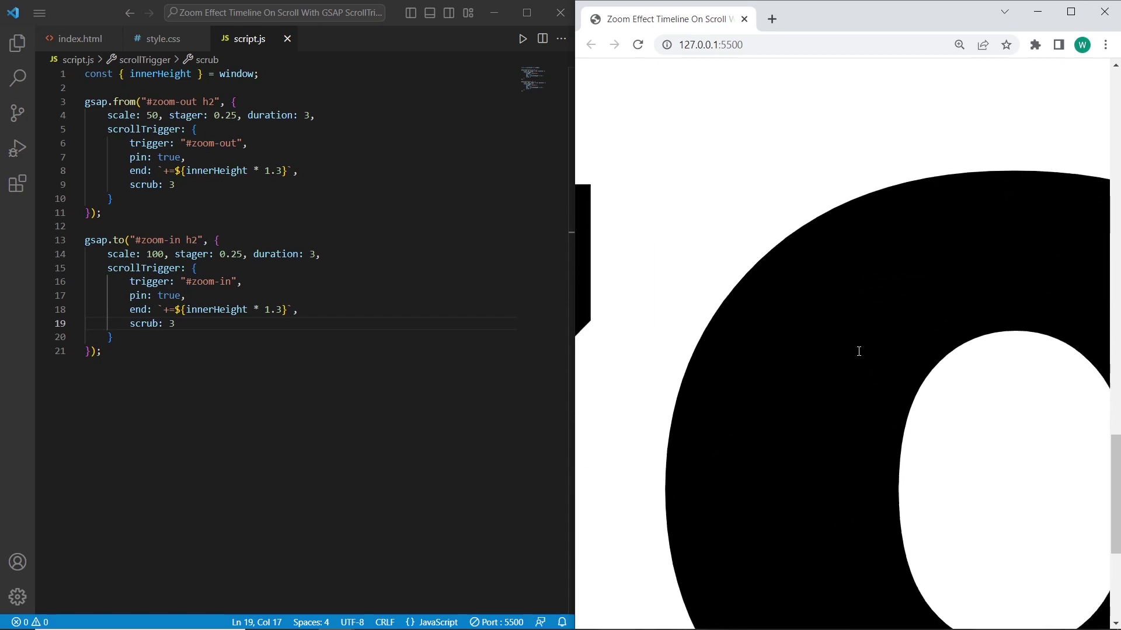
{"action": "scroll", "coordinate": [859, 351], "scroll_direction": "down", "scroll_amount": 2}
- Set the zoom-in tween's scale to 500 on line 14, save, and move to its trigger
{"action": "left_click", "coordinate": [152, 254]}
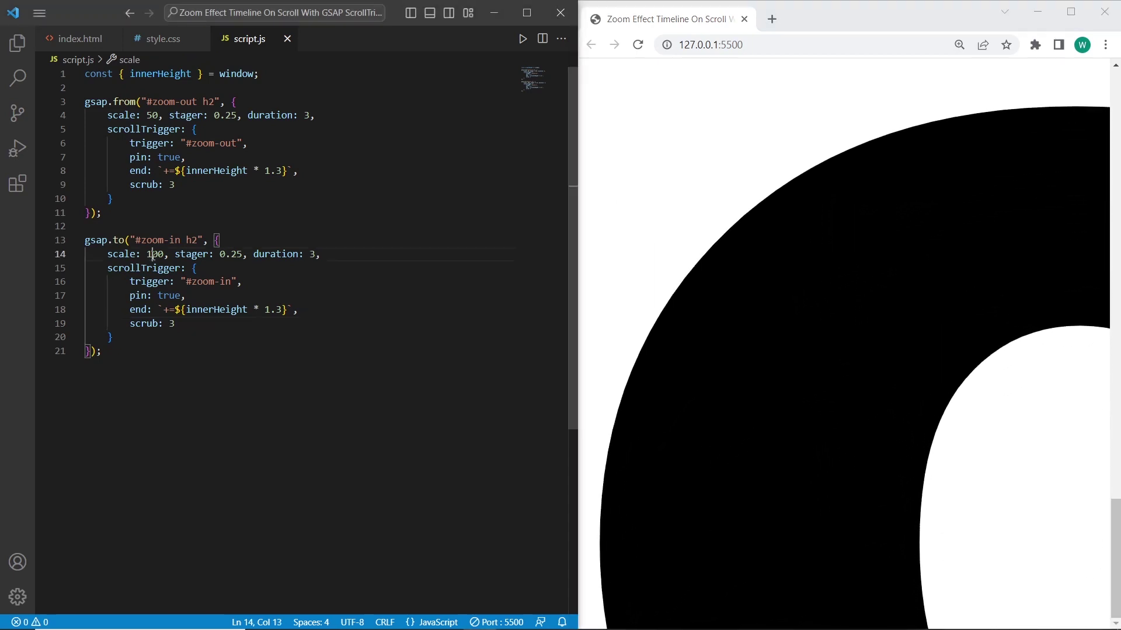
{"action": "type", "text": "5"}
{"action": "key", "text": "ctrl+s"}
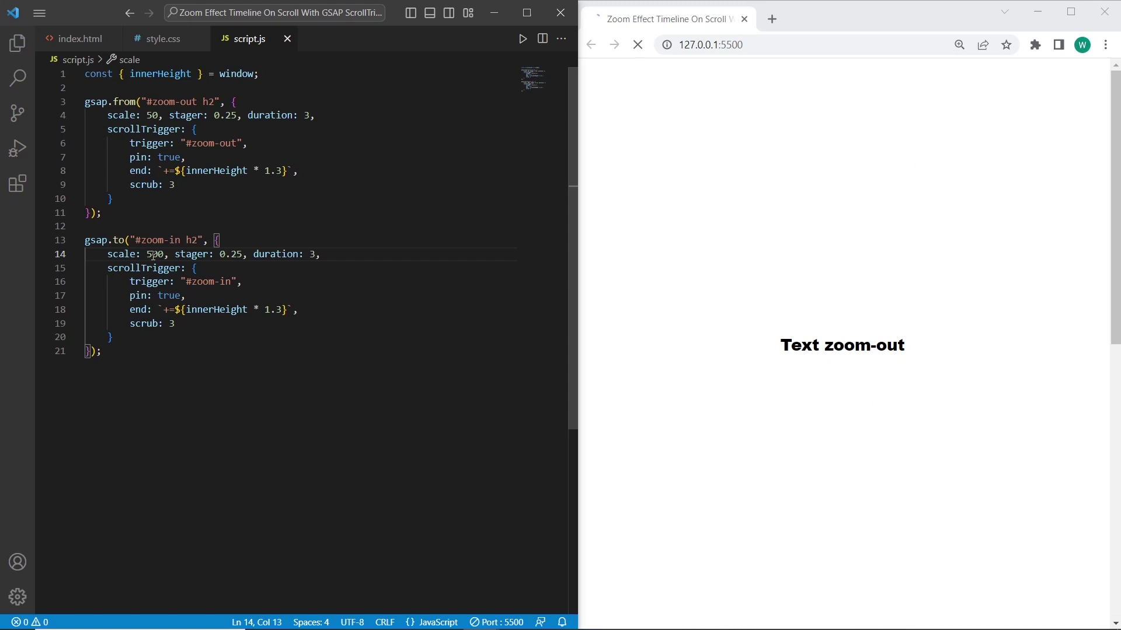
{"action": "scroll", "coordinate": [983, 242], "scroll_direction": "up", "scroll_amount": 2}
{"action": "scroll", "coordinate": [972, 247], "scroll_direction": "up", "scroll_amount": 5}
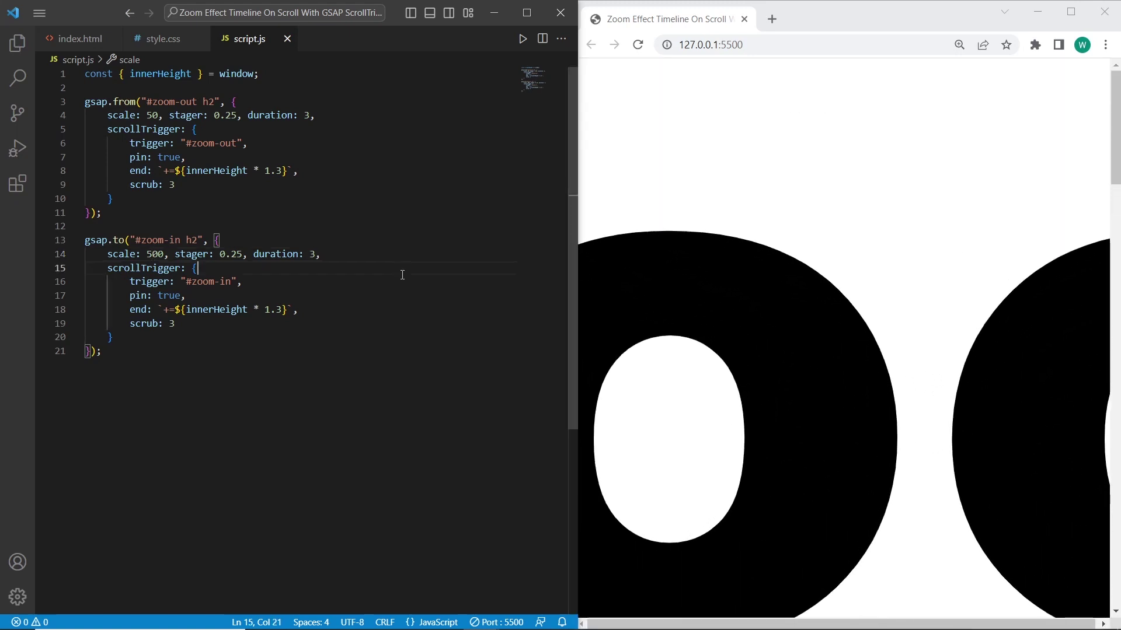
{"action": "key", "text": "Down"}
{"action": "key", "text": "End"}
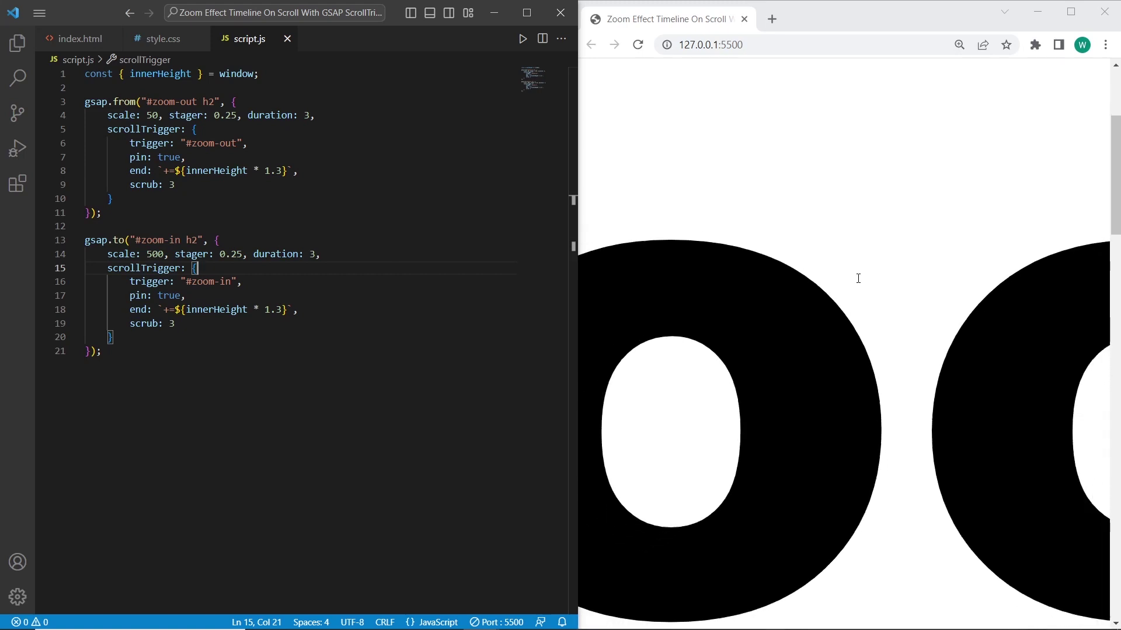
{"action": "scroll", "coordinate": [858, 278], "scroll_direction": "down", "scroll_amount": 4}
{"action": "scroll", "coordinate": [858, 279], "scroll_direction": "down", "scroll_amount": 3}
{"action": "scroll", "coordinate": [858, 278], "scroll_direction": "down", "scroll_amount": 3}
{"action": "scroll", "coordinate": [858, 279], "scroll_direction": "down", "scroll_amount": 3}
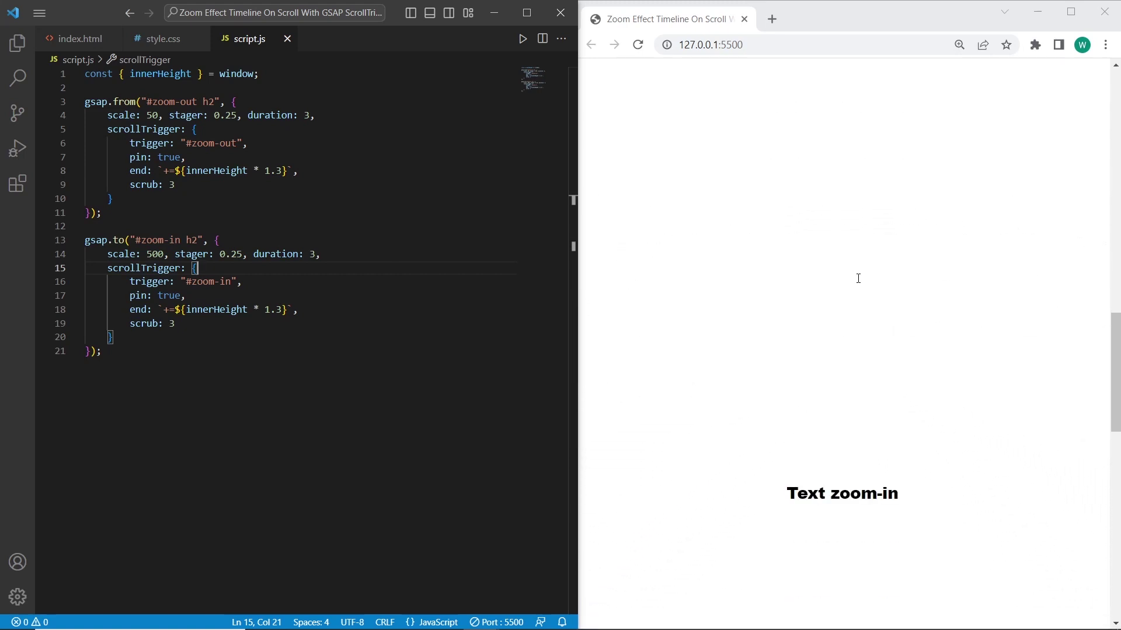
{"action": "scroll", "coordinate": [858, 278], "scroll_direction": "down", "scroll_amount": 3}
{"action": "scroll", "coordinate": [859, 279], "scroll_direction": "down", "scroll_amount": 2}
{"action": "scroll", "coordinate": [858, 279], "scroll_direction": "down", "scroll_amount": 3}
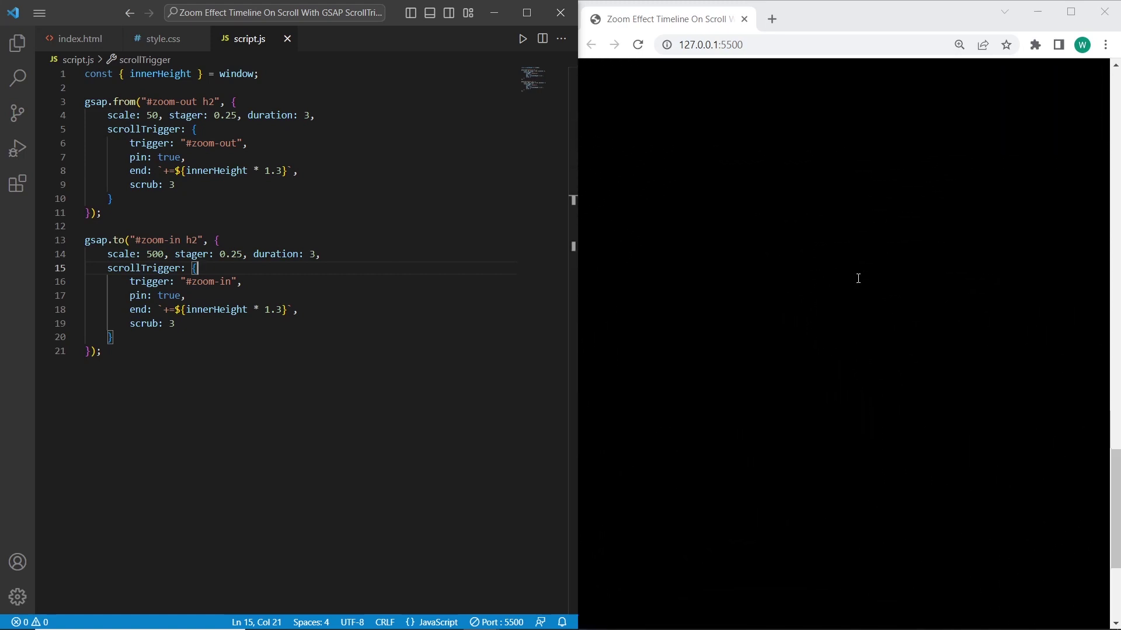
{"action": "scroll", "coordinate": [858, 284], "scroll_direction": "up", "scroll_amount": 5}
{"action": "scroll", "coordinate": [858, 284], "scroll_direction": "up", "scroll_amount": 5}
{"action": "scroll", "coordinate": [858, 285], "scroll_direction": "up", "scroll_amount": 3}
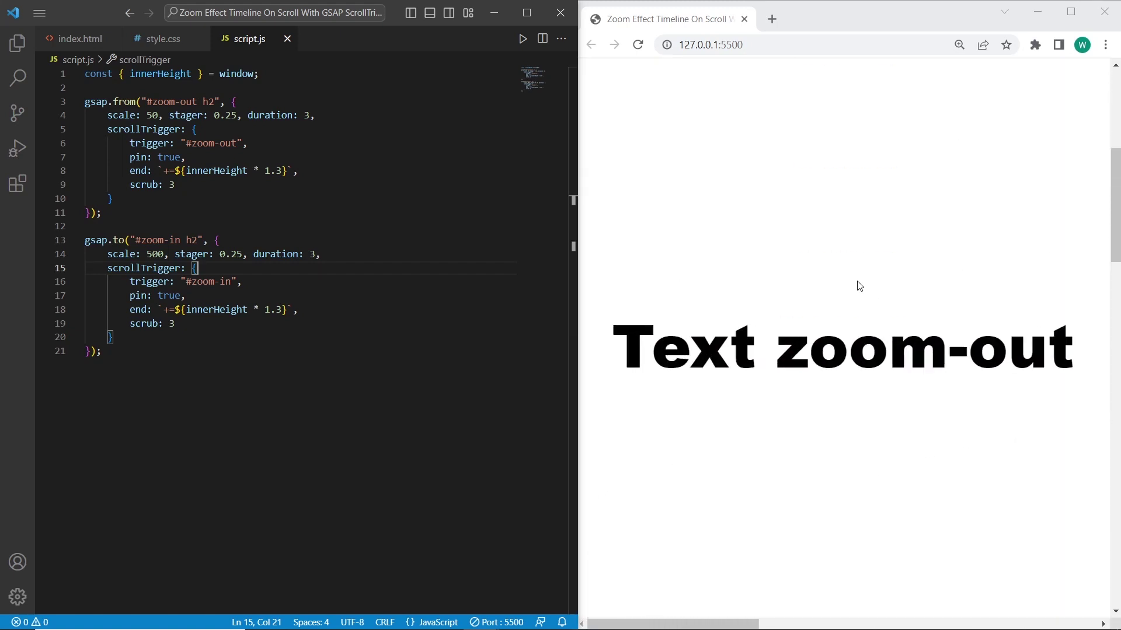
{"action": "left_click", "coordinate": [415, 283]}
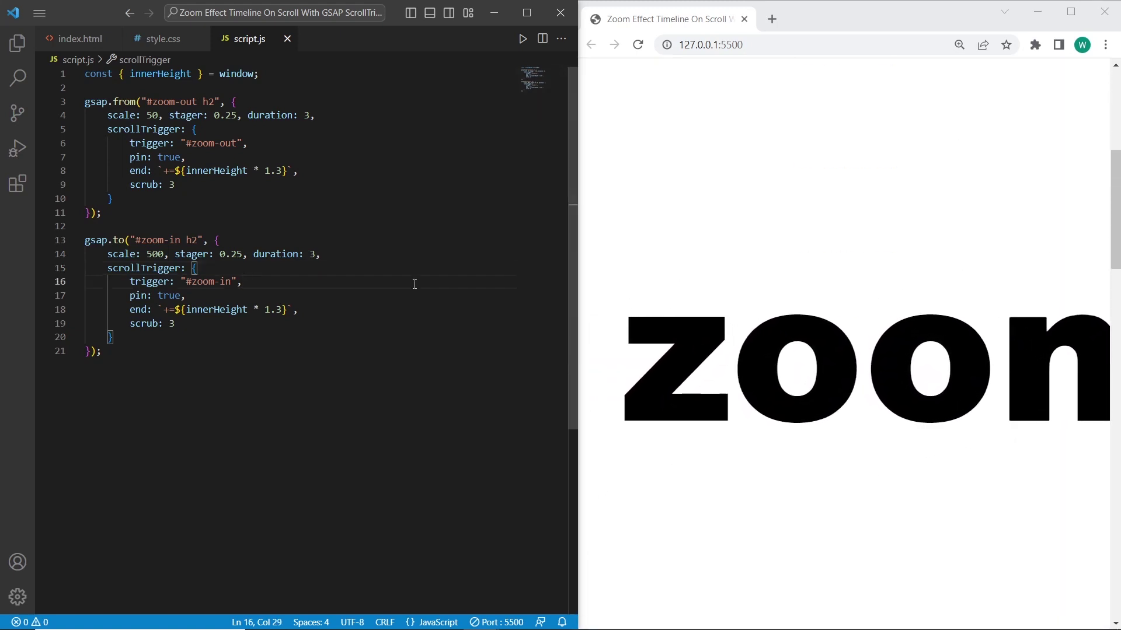